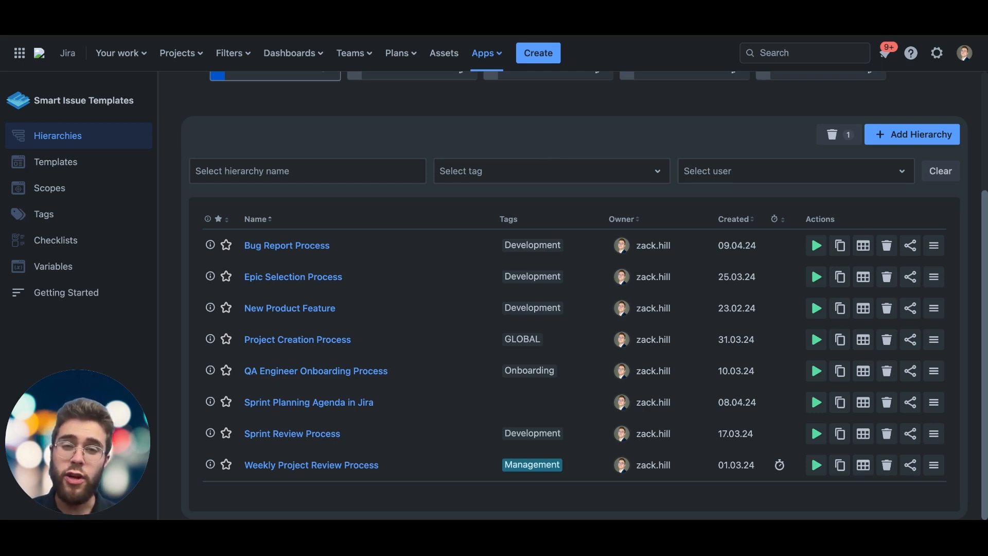
# - Browse the department hierarchies offered for preinstalled creation, and leave the dialog without creating any
pyautogui.scroll(3, 820, 103)
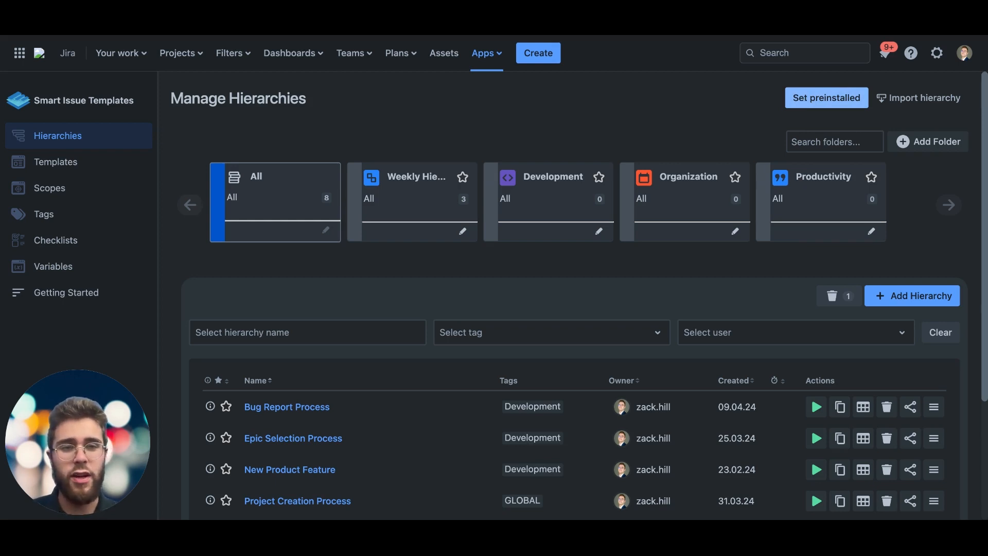
pyautogui.click(819, 98)
pyautogui.click(470, 238)
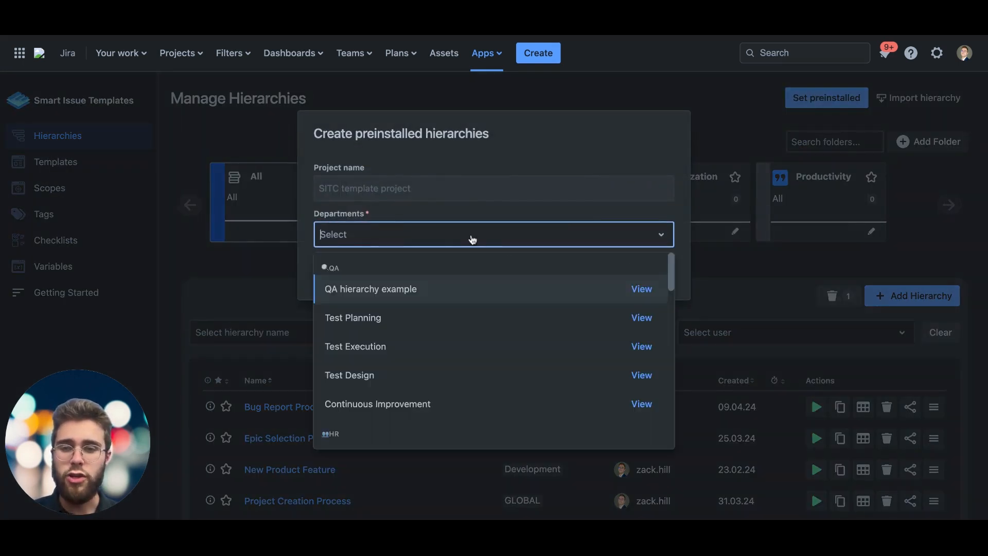
pyautogui.scroll(-1, 453, 329)
pyautogui.scroll(-5, 452, 325)
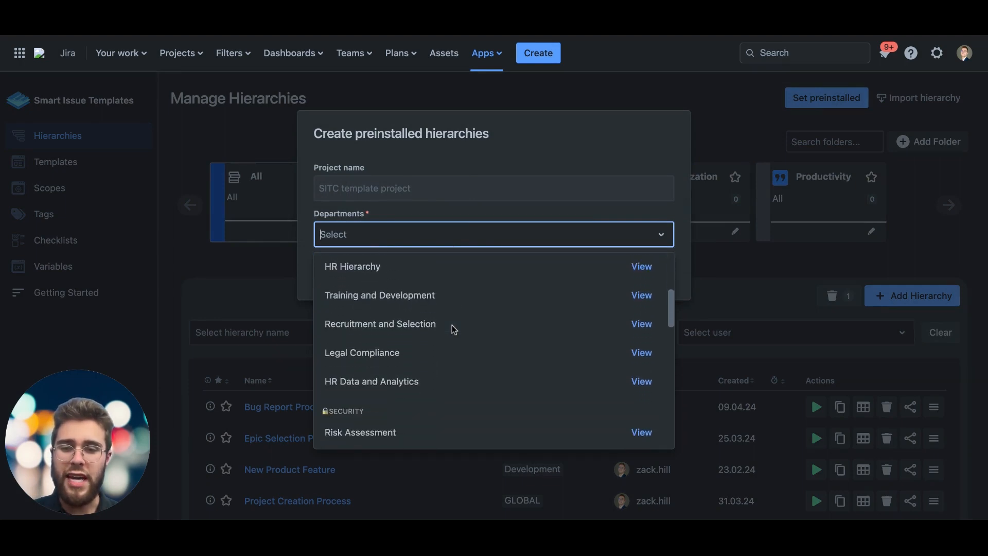
pyautogui.click(711, 125)
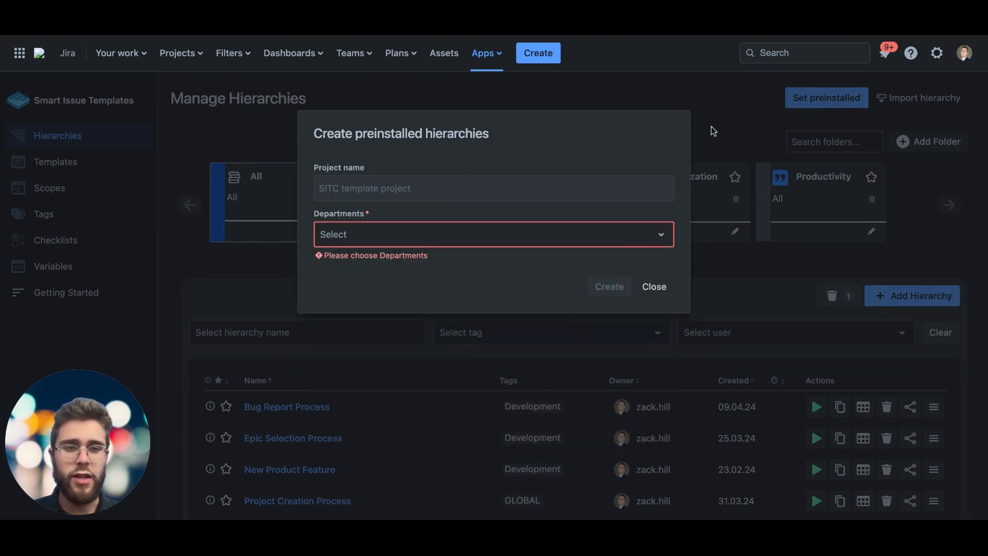
pyautogui.click(656, 287)
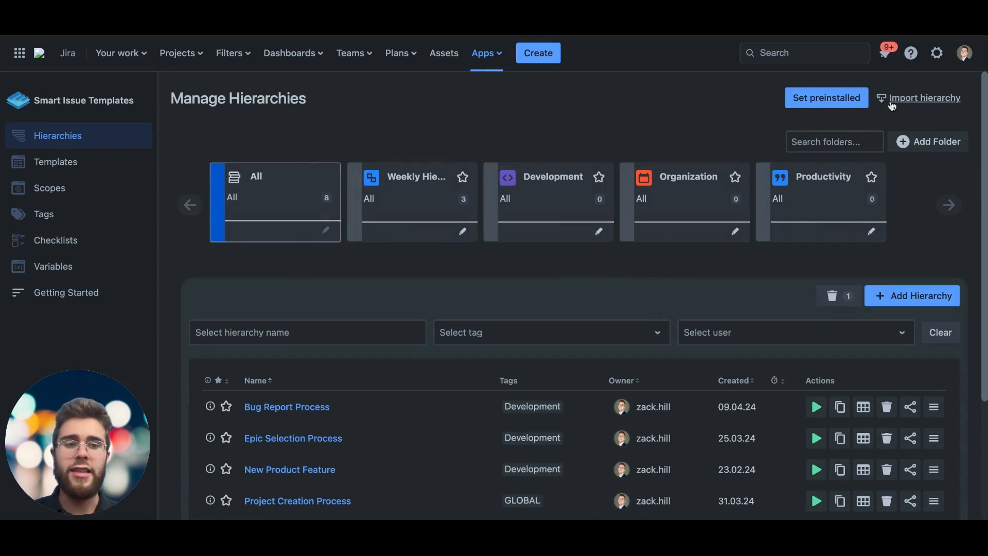
# - View the hierarchy import dialog and close it without importing anything
pyautogui.click(918, 98)
pyautogui.click(767, 445)
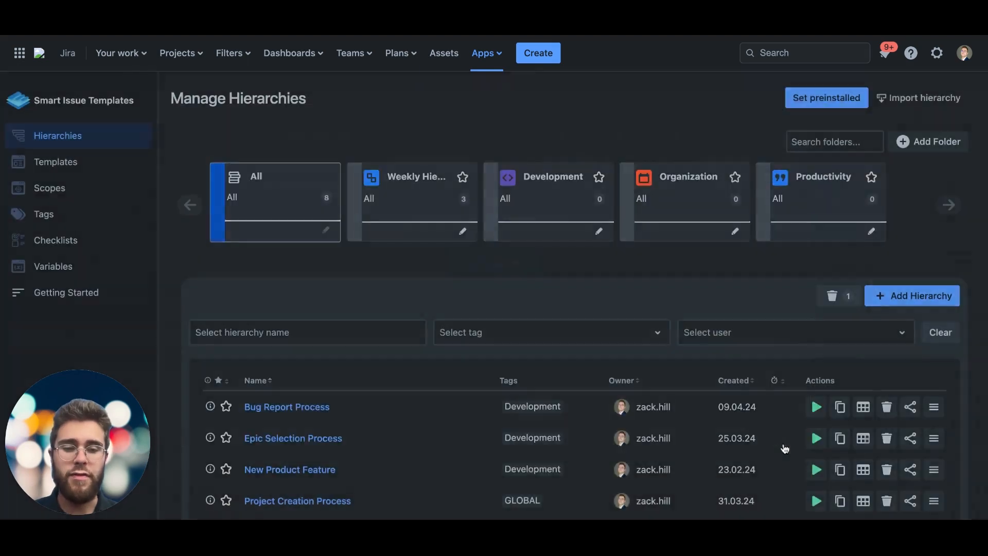
# - Open the Sprint Planning Agenda in Jira hierarchy and expand its Sprint Planning Process: $today node to view the sub-tasks
pyautogui.scroll(-3, 580, 425)
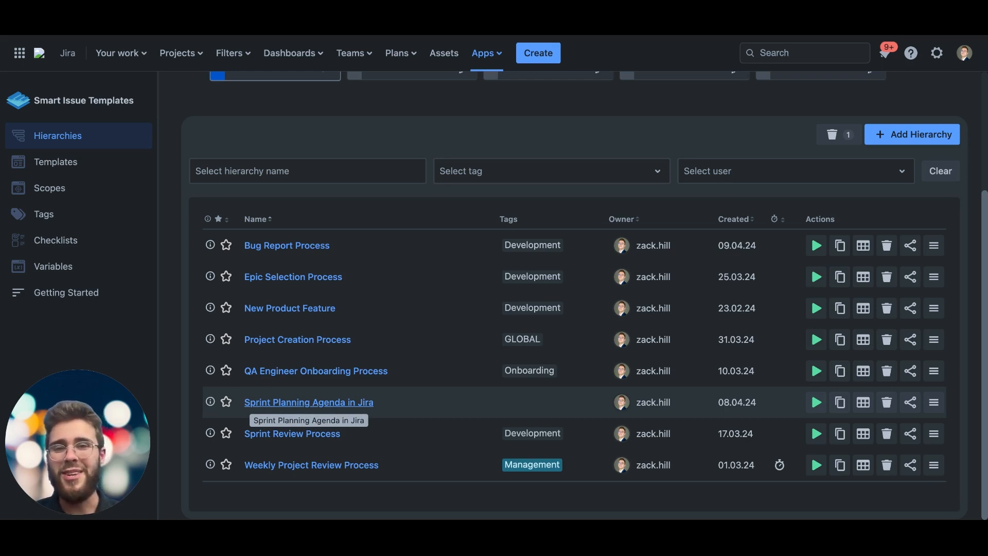
pyautogui.click(309, 403)
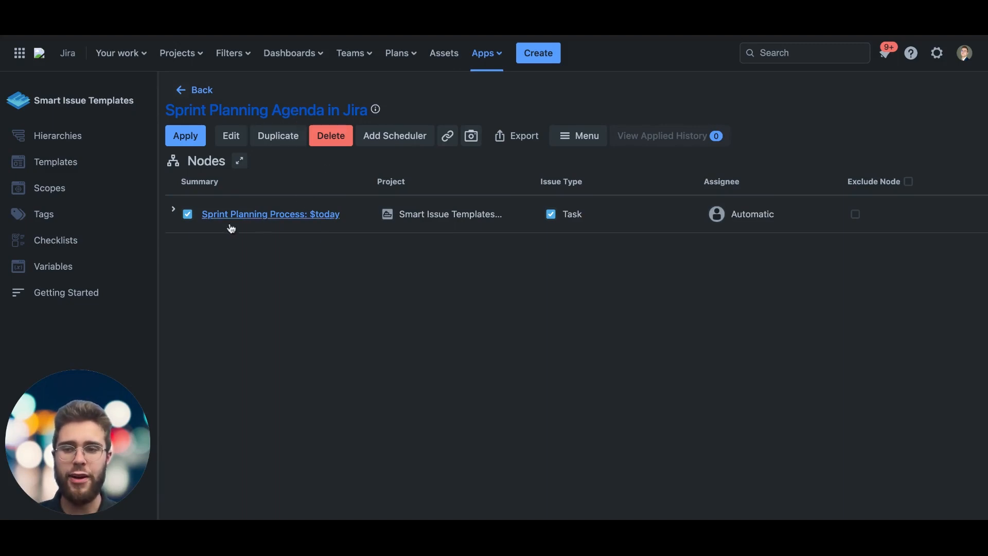
pyautogui.click(174, 209)
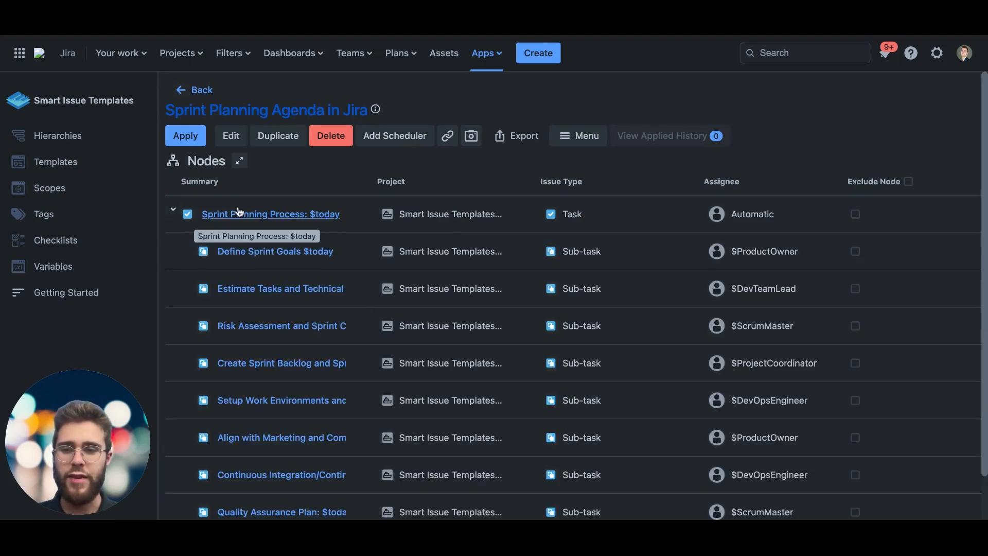
pyautogui.scroll(-1, 227, 288)
pyautogui.scroll(1, 258, 309)
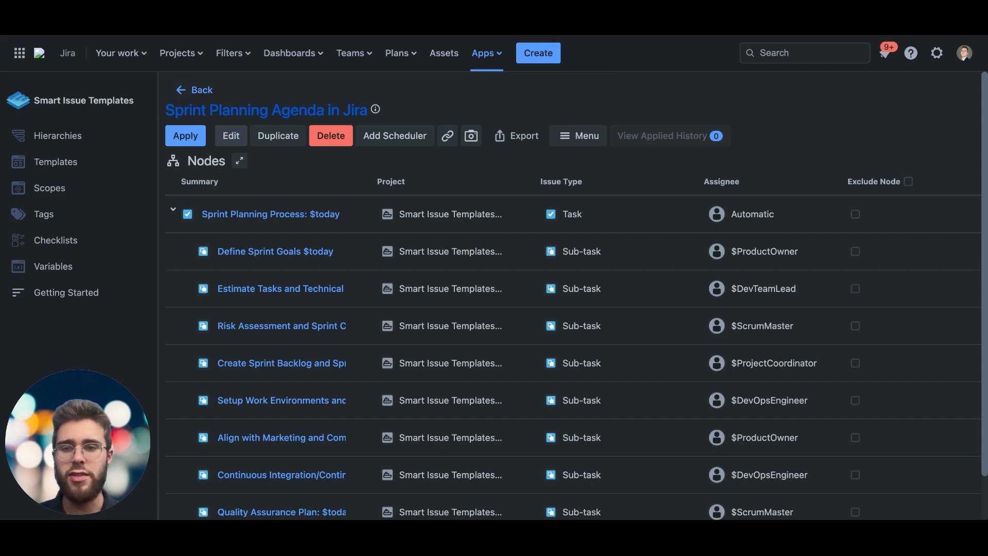
# - Open the Sprint Planning Agenda in Jira hierarchy for editing and review its user variables, their default values and the node list
pyautogui.click(232, 135)
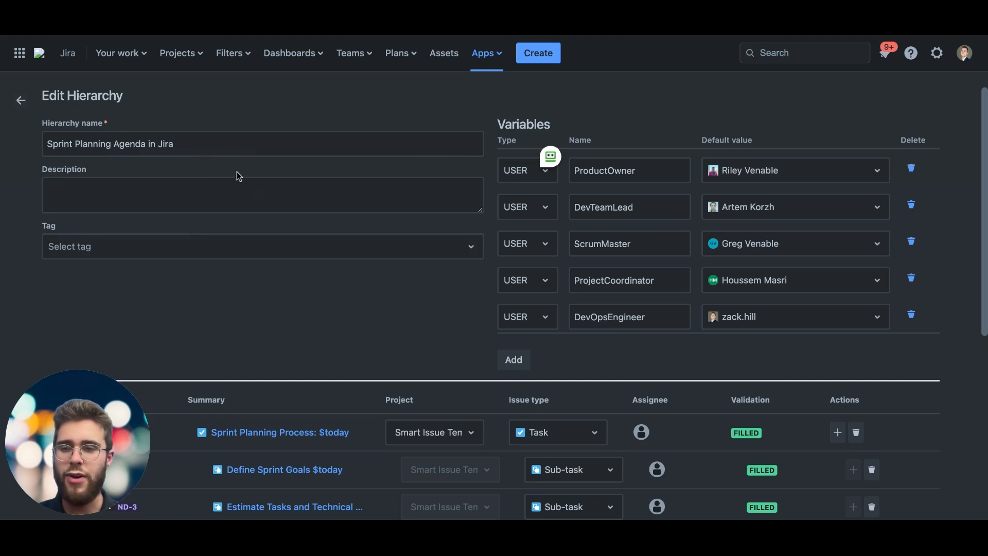
pyautogui.moveTo(44, 98); pyautogui.dragTo(127, 98)
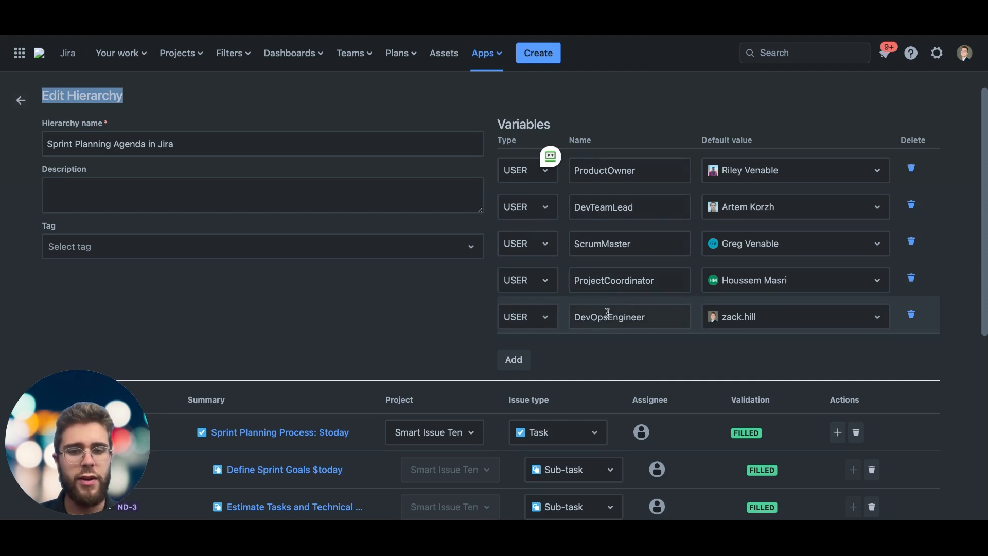
pyautogui.click(782, 175)
pyautogui.click(796, 169)
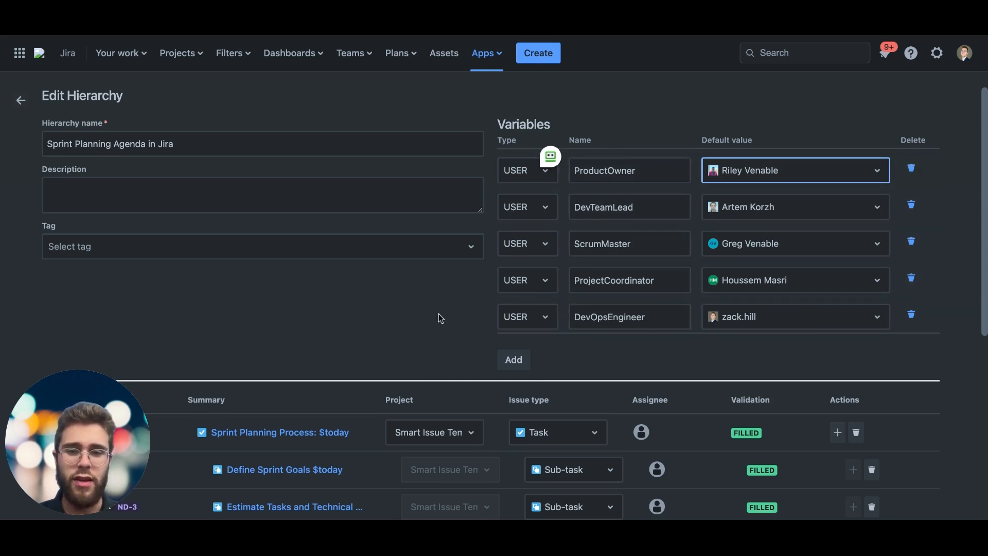
pyautogui.scroll(-2, 421, 332)
pyautogui.scroll(-2, 348, 338)
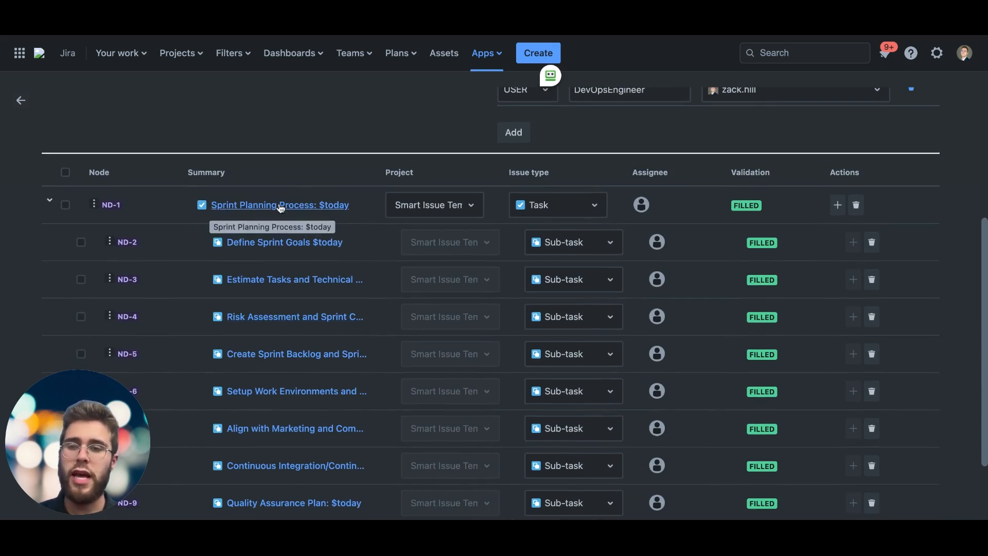
pyautogui.scroll(4, 280, 207)
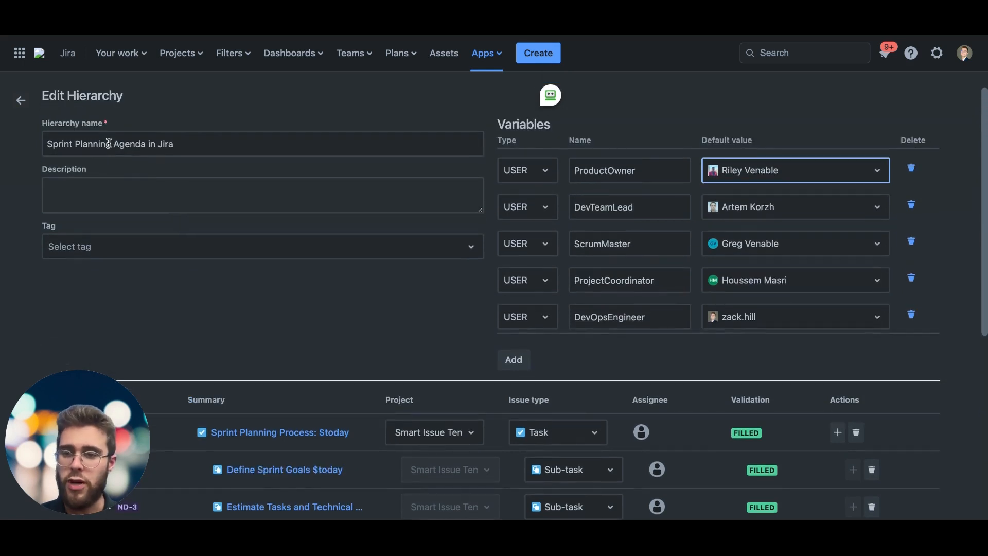
pyautogui.scroll(-2, 210, 315)
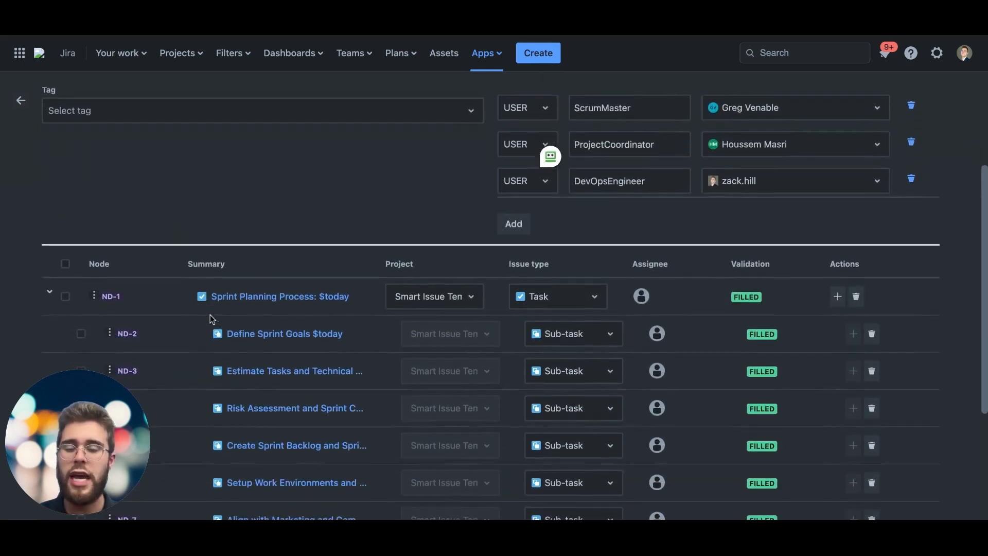
pyautogui.scroll(-1, 301, 300)
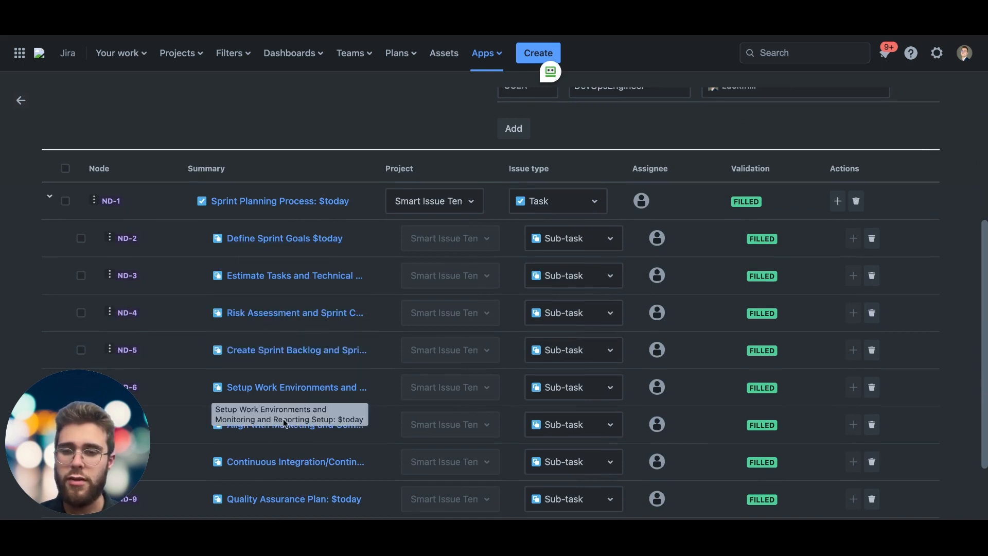
# - Try placeholder text in the description of the Sprint Planning Process: $today node and close the node without updating it
pyautogui.click(290, 203)
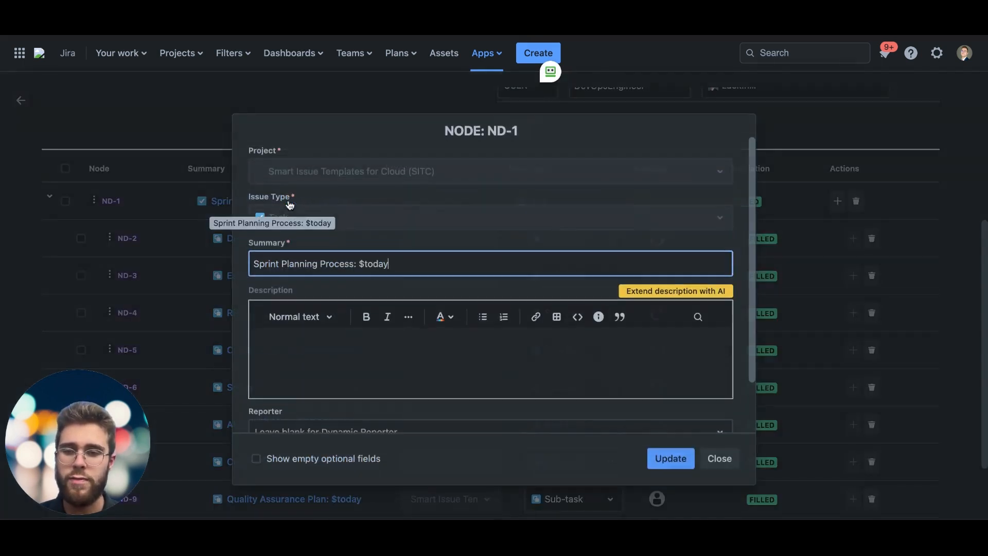
pyautogui.scroll(-1, 282, 303)
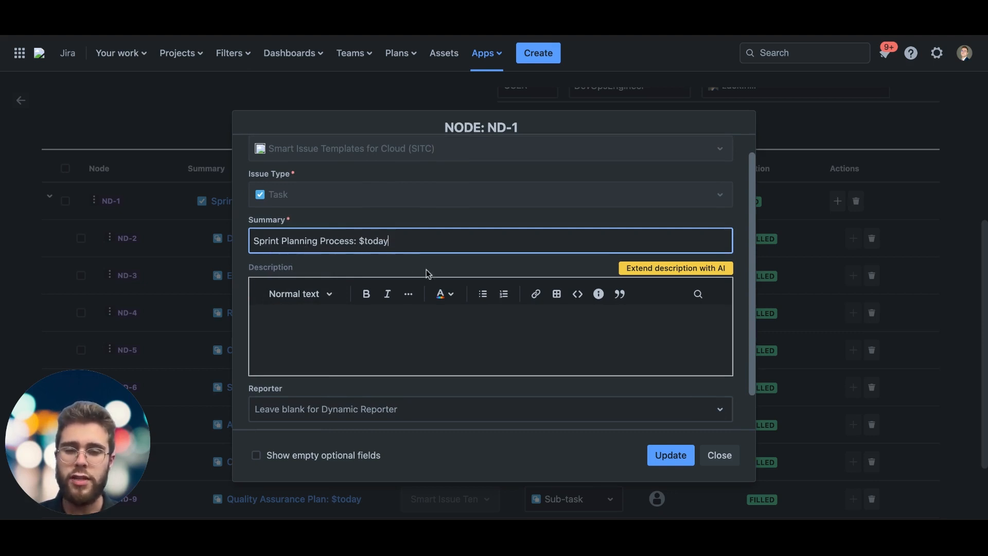
pyautogui.click(344, 333)
pyautogui.scroll(-1, 346, 333)
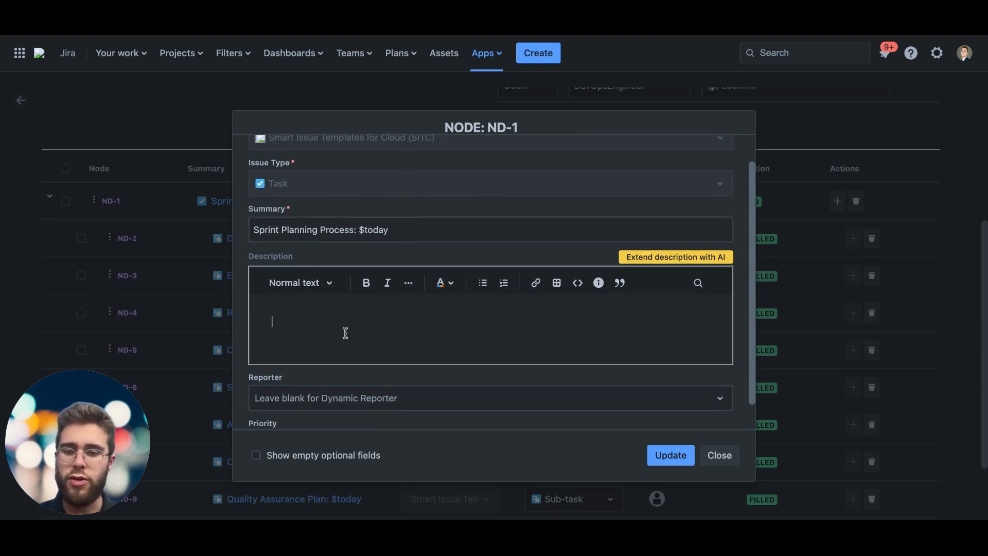
pyautogui.write('mcndmdjhjdhdjhd')
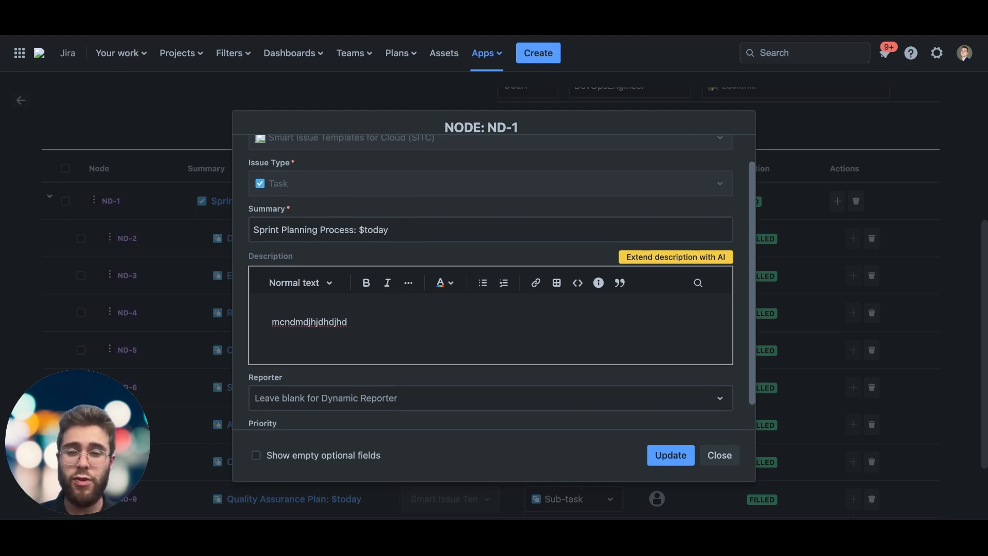
pyautogui.click(719, 455)
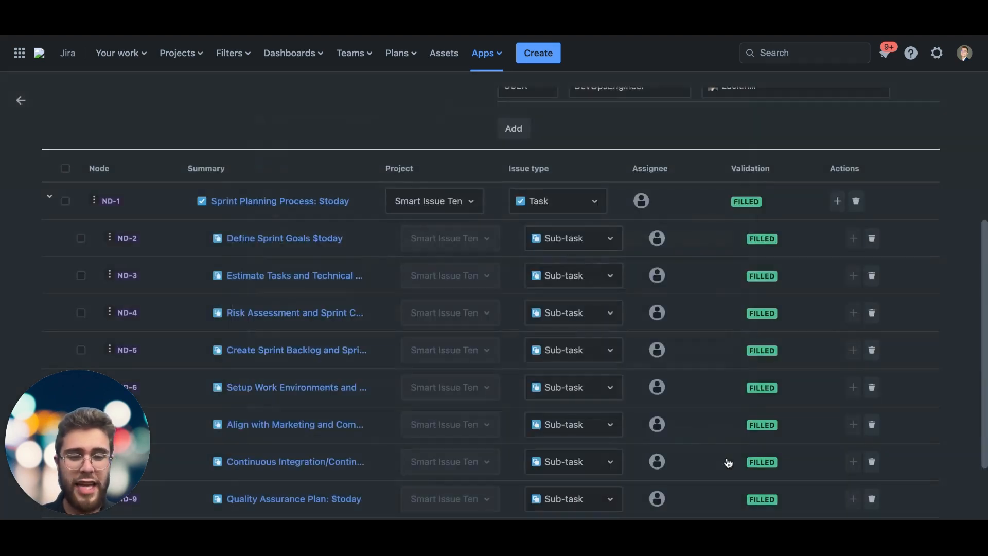
# - Show the empty optional fields of the Sprint Planning Process: $today node, set its assignee to $ProjectCoordinator and update the node
pyautogui.scroll(5, 404, 324)
pyautogui.scroll(-1, 355, 366)
pyautogui.scroll(-4, 309, 360)
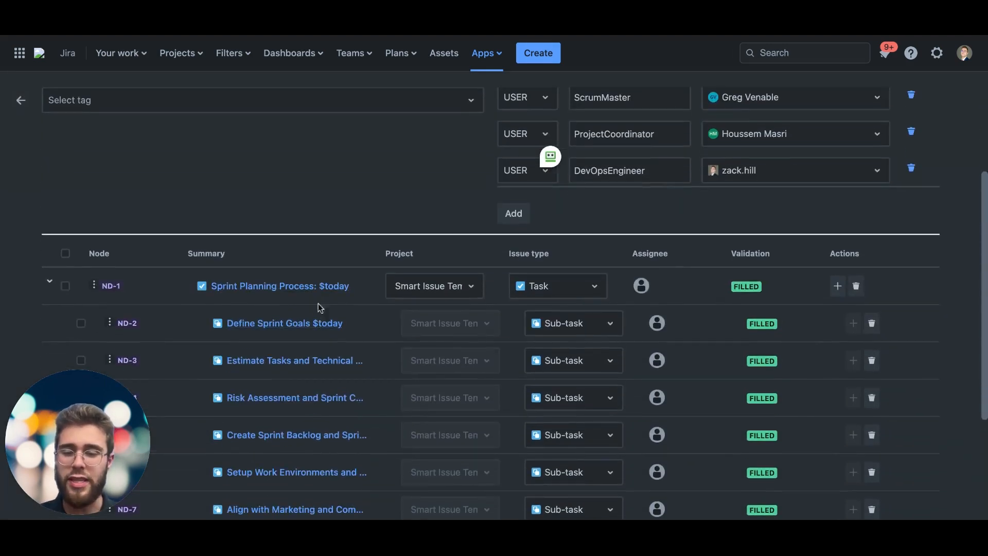
pyautogui.scroll(-2, 309, 334)
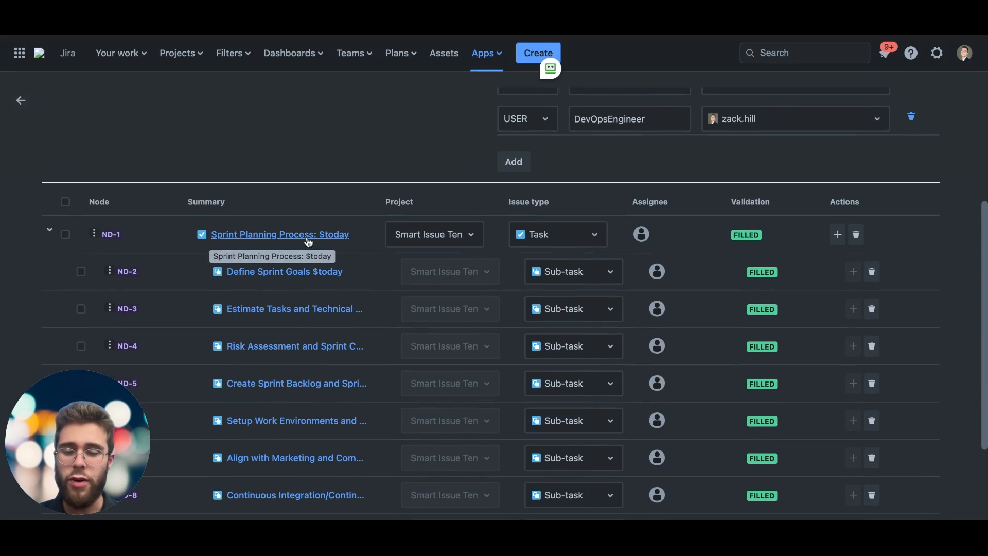
pyautogui.click(277, 236)
pyautogui.scroll(-2, 358, 311)
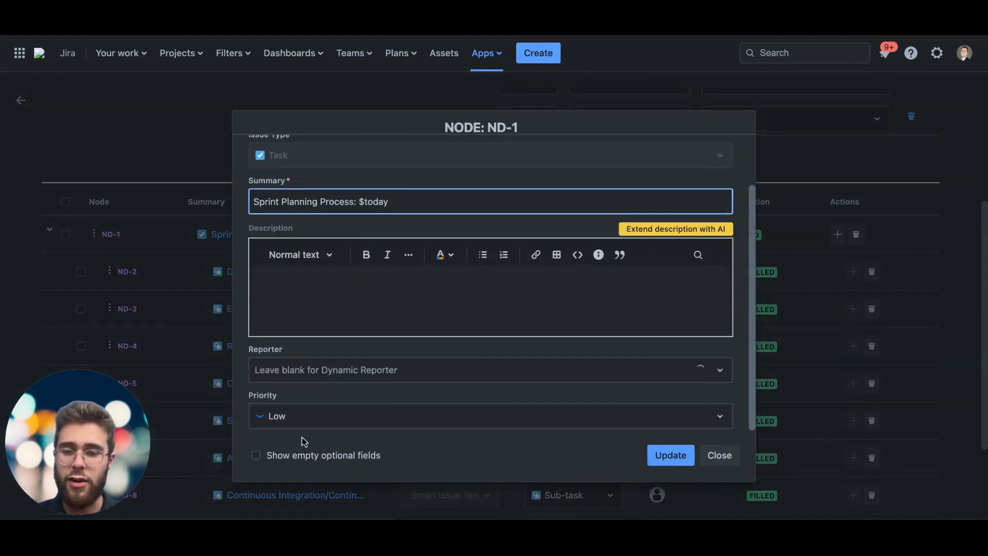
pyautogui.click(256, 455)
pyautogui.scroll(-4, 301, 380)
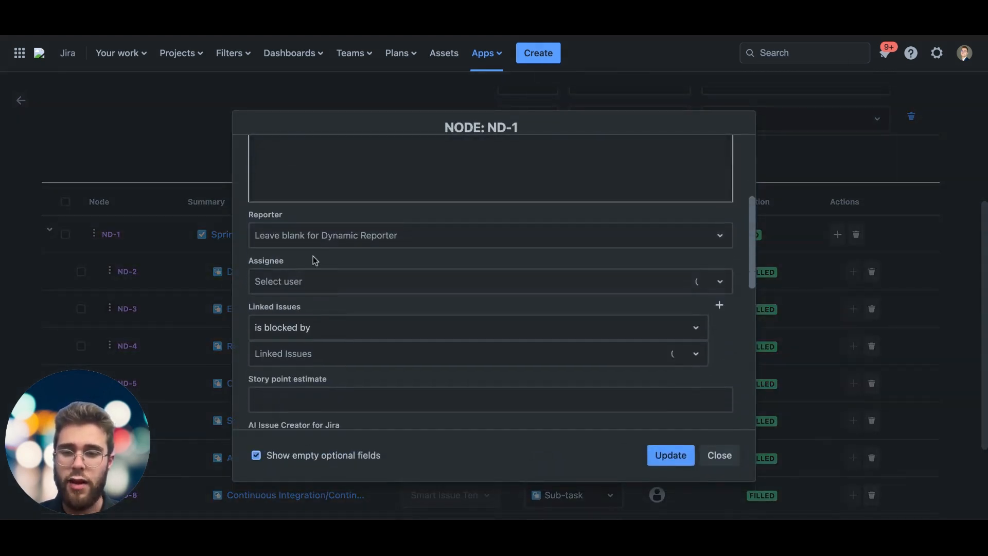
pyautogui.click(306, 281)
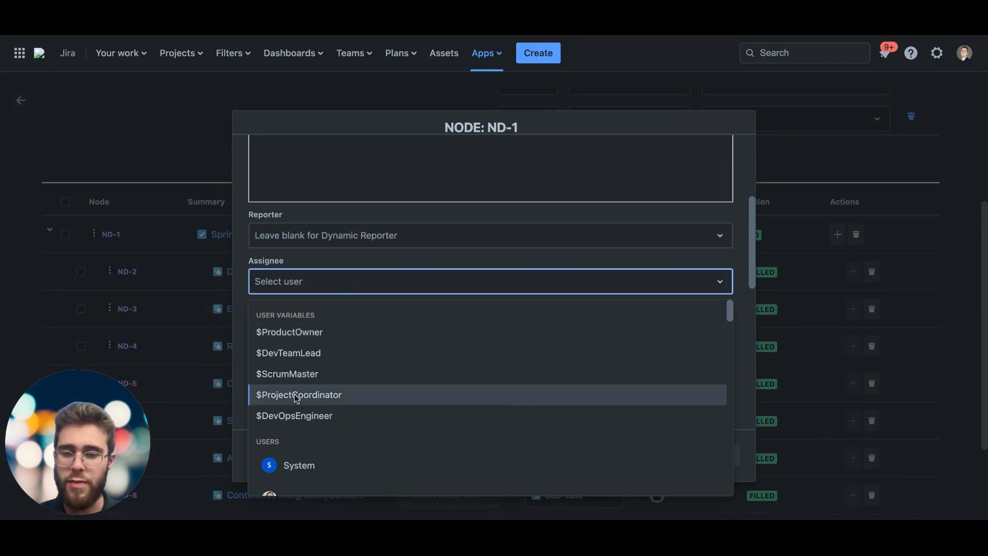
pyautogui.click(291, 395)
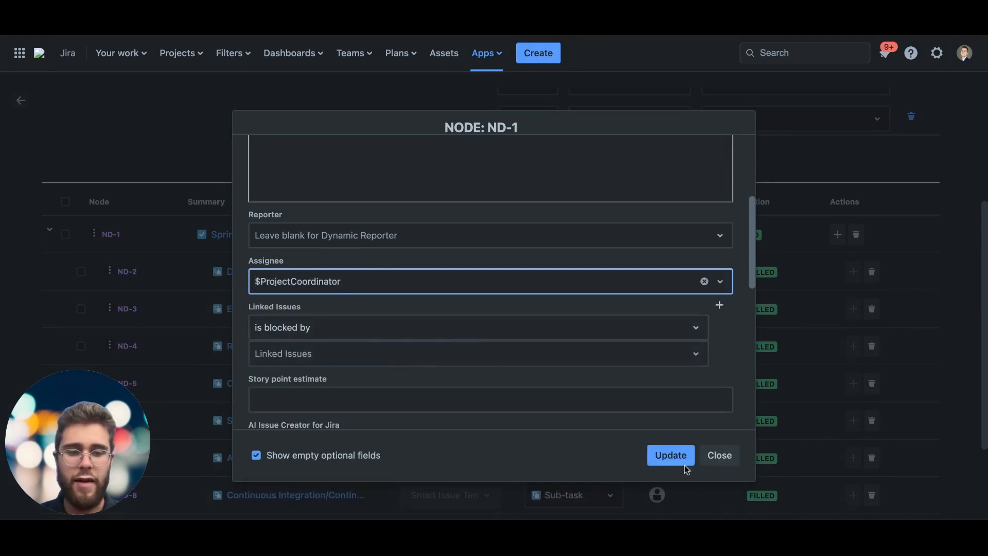
pyautogui.click(670, 456)
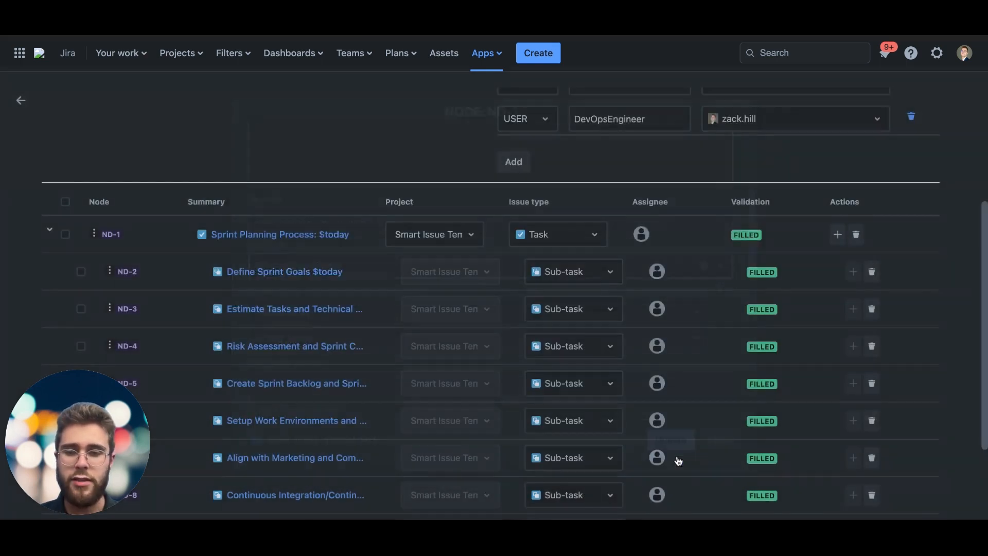
# - Review the hierarchy's user variables alongside the sprint planning task and its sub-tasks
pyautogui.scroll(-3, 628, 433)
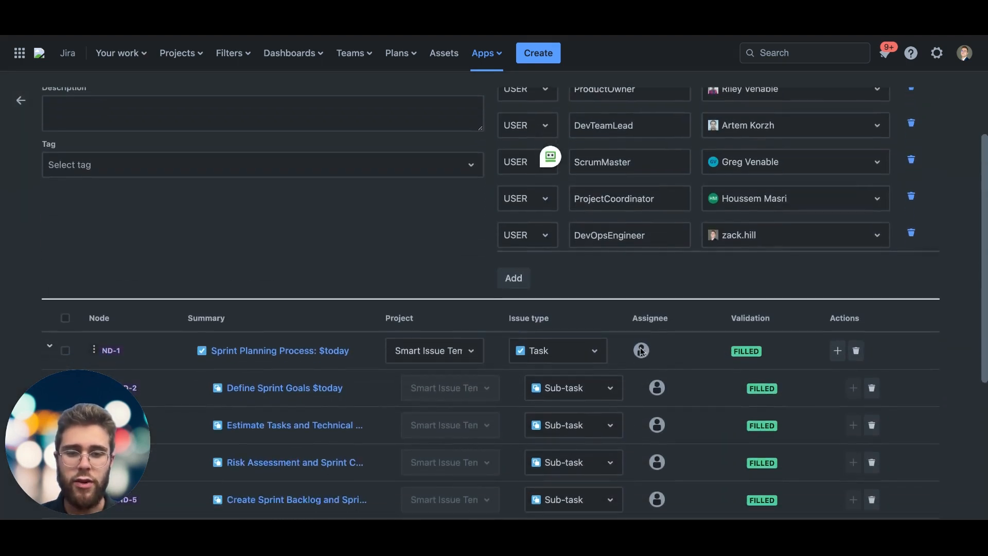
pyautogui.scroll(2, 638, 257)
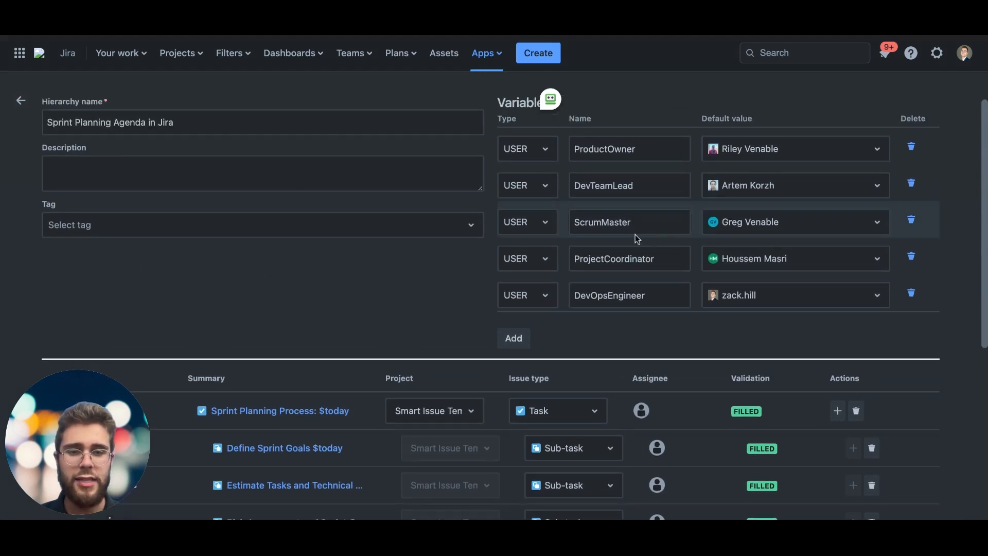
pyautogui.scroll(-1, 587, 372)
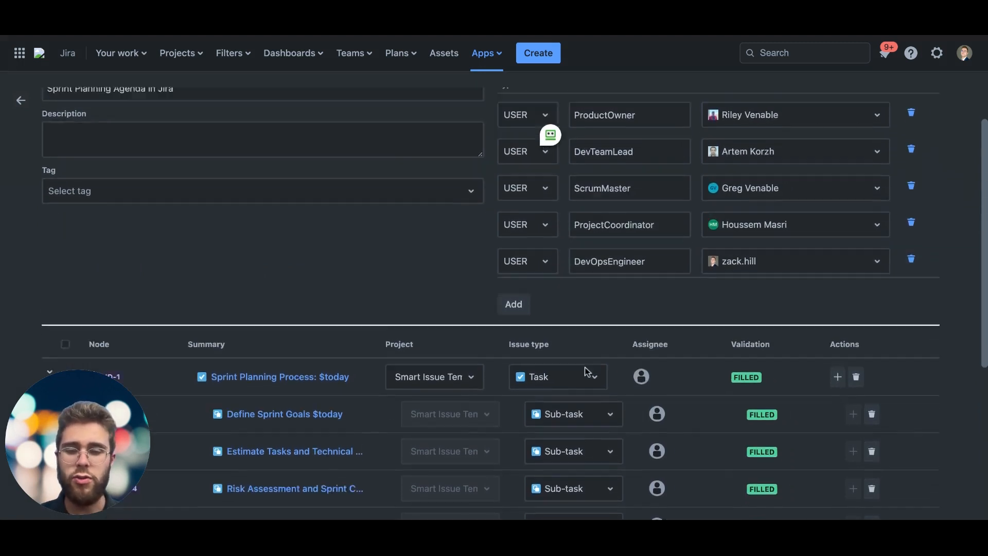
pyautogui.scroll(-4, 586, 371)
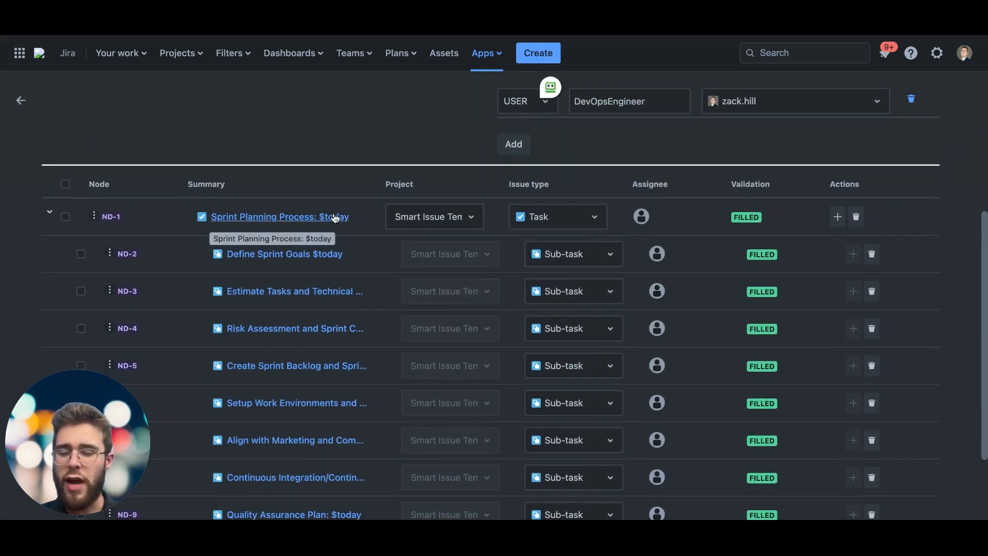
pyautogui.scroll(-1, 304, 301)
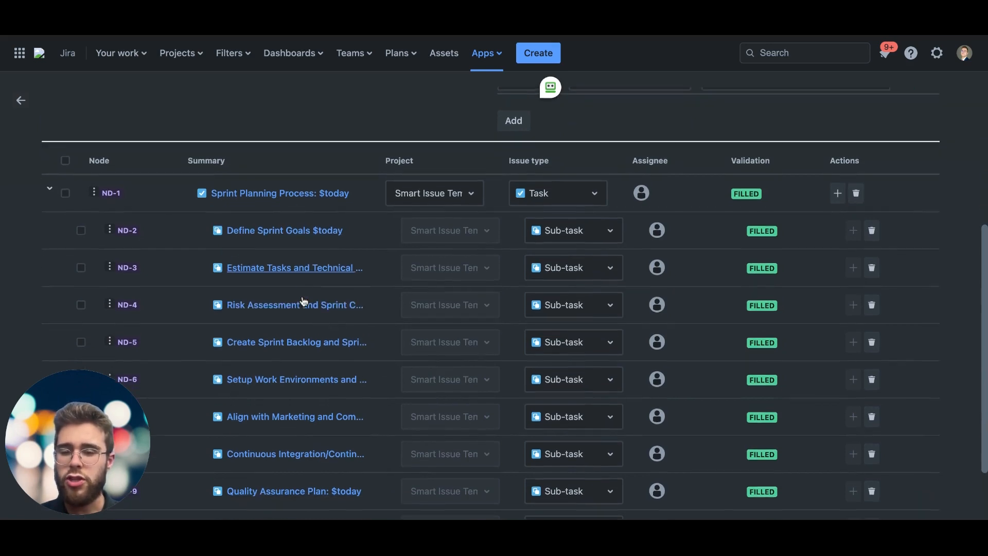
pyautogui.scroll(3, 494, 298)
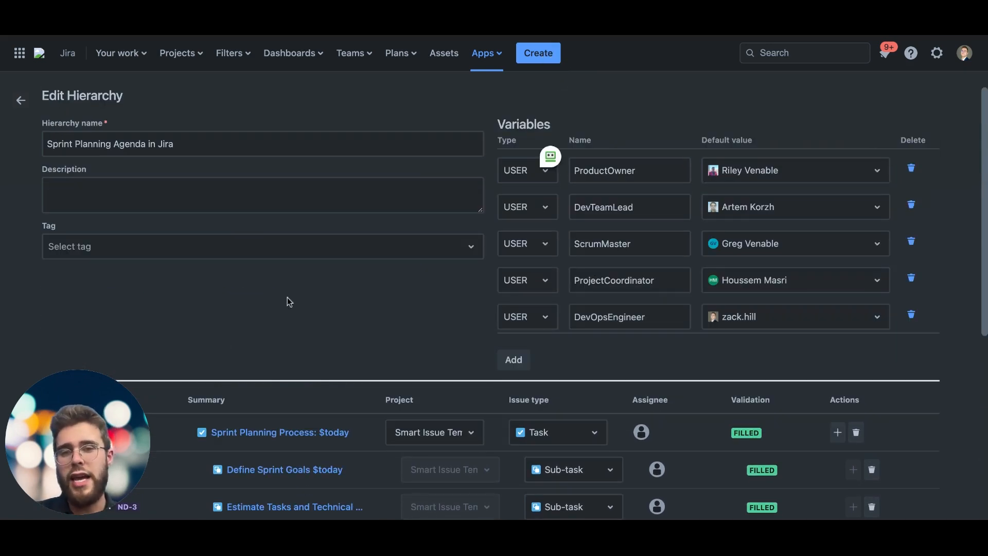
# - Try placeholder text as the description in the AI Nodes Generator for the hierarchy and cancel the generation
pyautogui.scroll(-2, 287, 354)
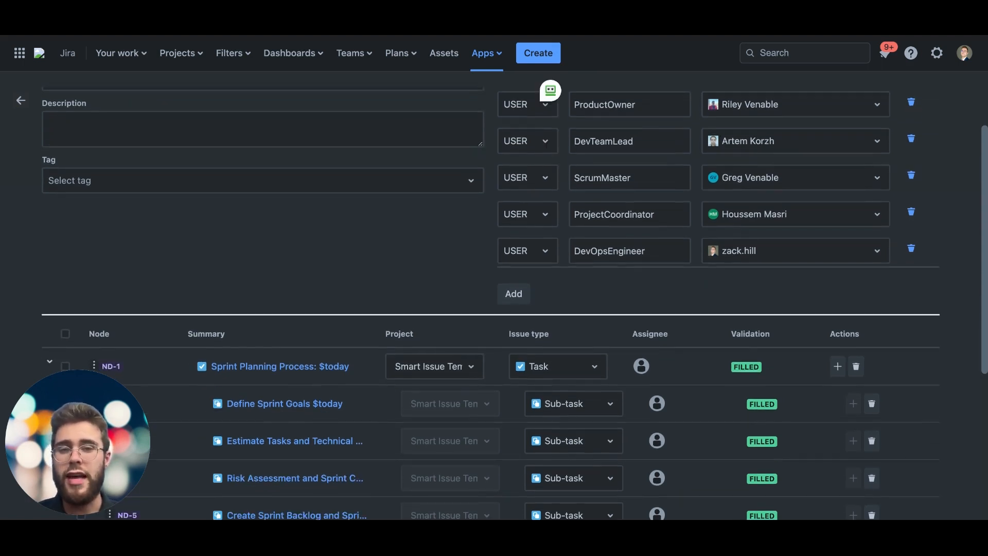
pyautogui.scroll(-4, 310, 384)
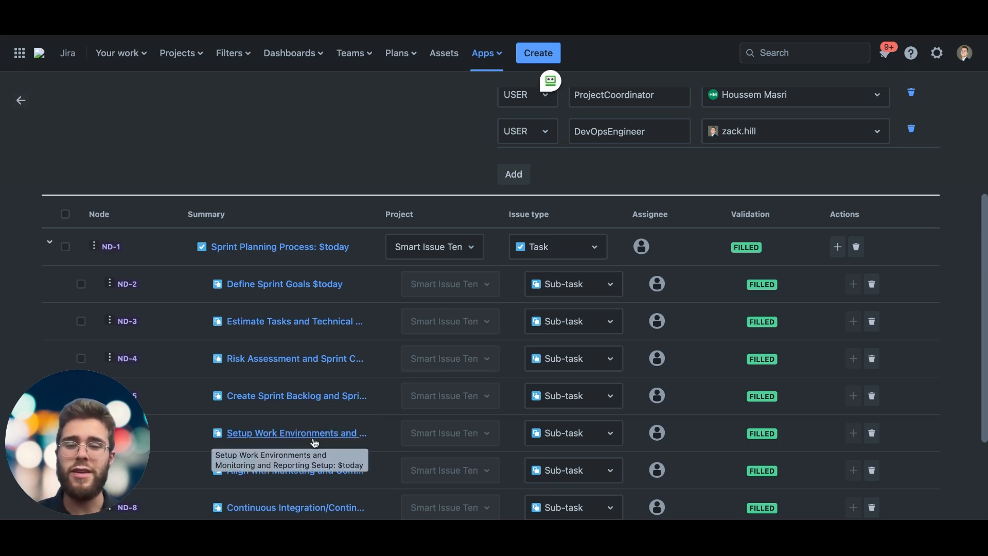
pyautogui.scroll(-3, 329, 366)
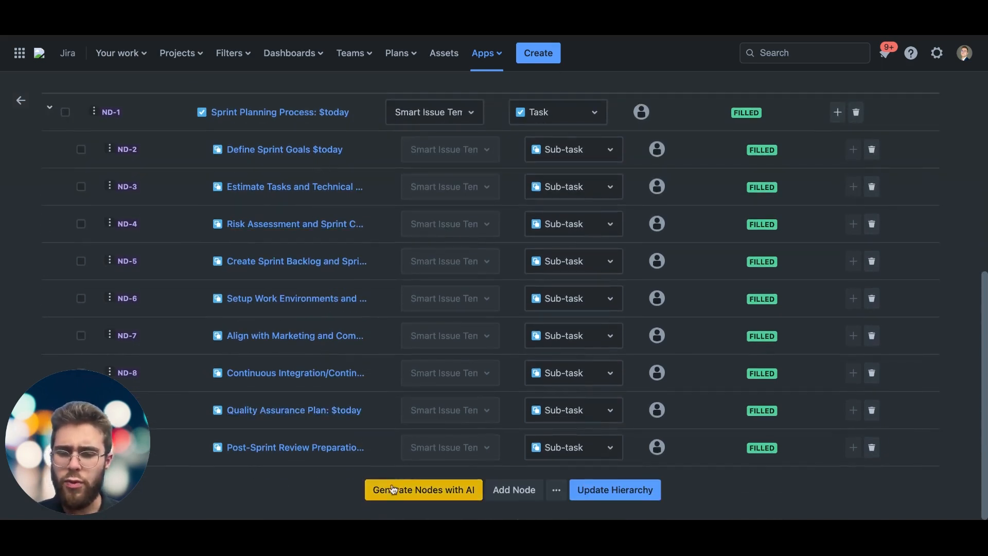
pyautogui.scroll(6, 396, 434)
pyautogui.scroll(-6, 289, 329)
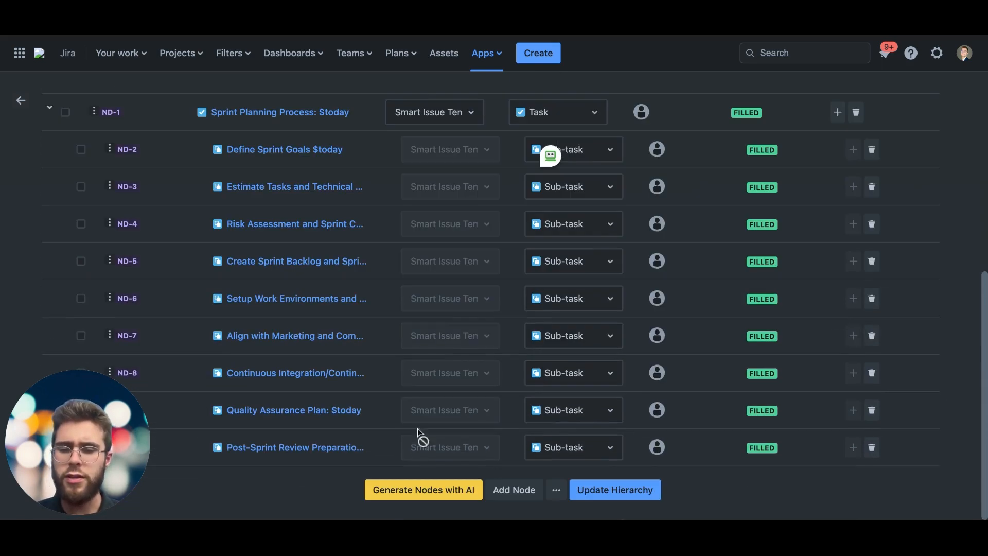
pyautogui.click(429, 489)
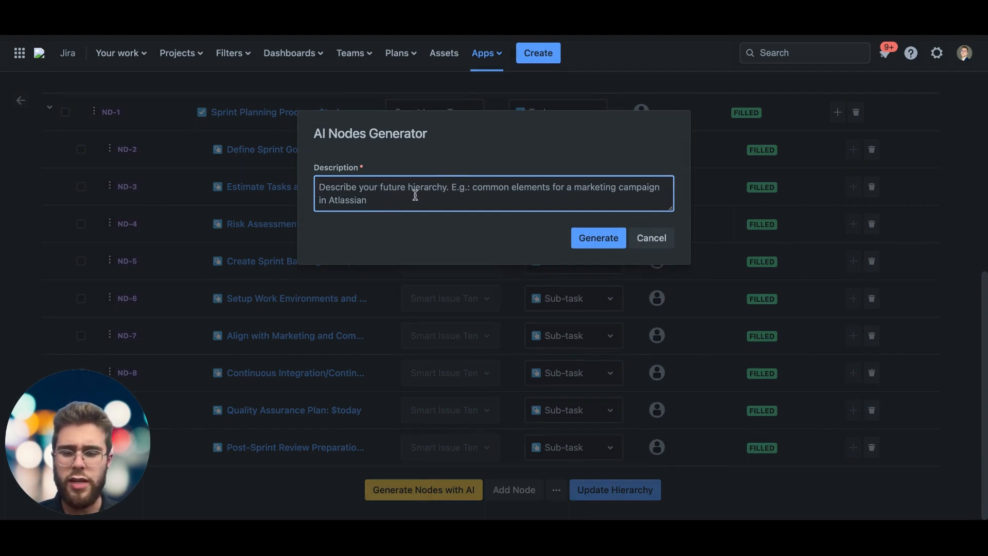
pyautogui.write('nmdnm')
pyautogui.click(644, 249)
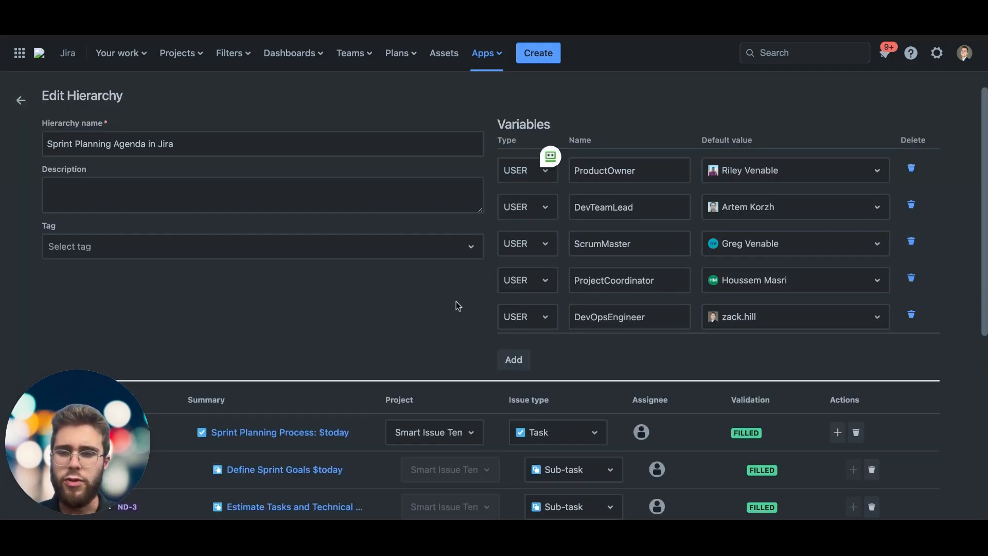
# - Try adding a top-level node with two child nodes below the Sprint Planning Process: $today task, and delete that node
pyautogui.scroll(-4, 456, 301)
pyautogui.scroll(-2, 302, 305)
pyautogui.scroll(-1, 302, 305)
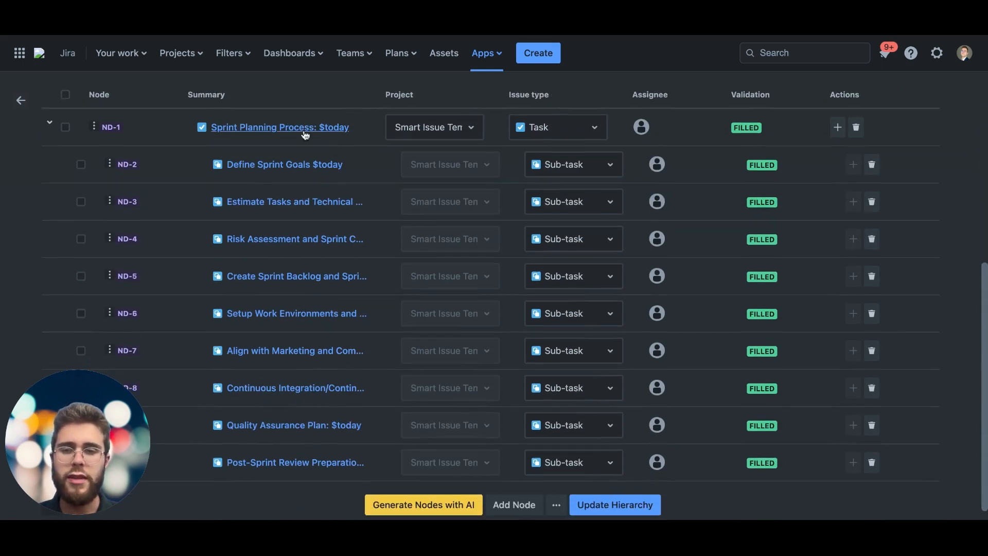
pyautogui.scroll(-1, 298, 234)
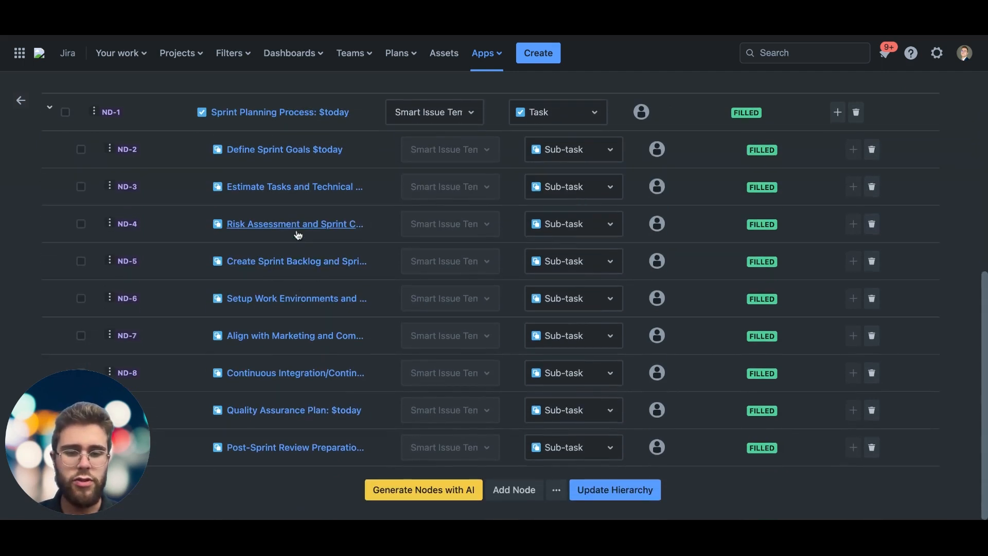
pyautogui.click(525, 493)
pyautogui.scroll(-1, 516, 426)
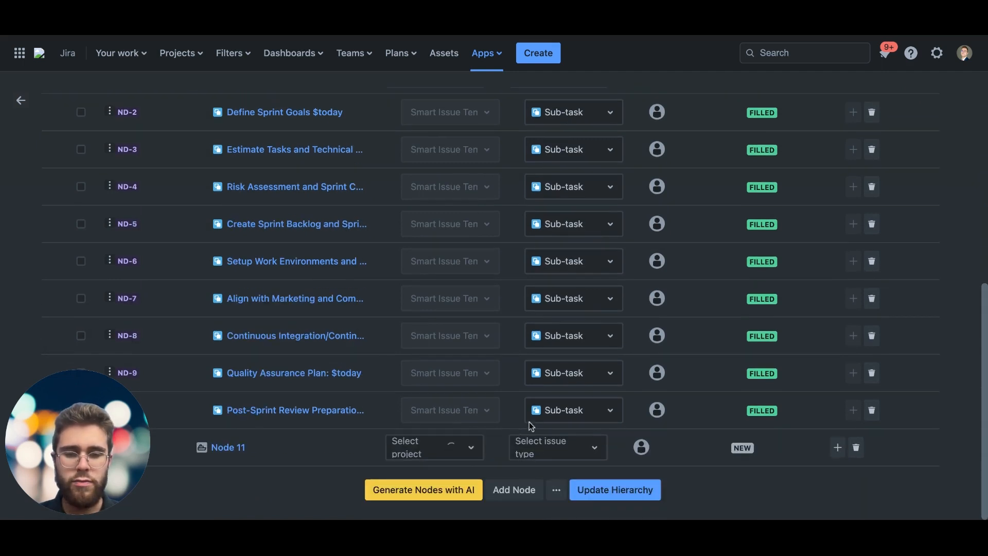
pyautogui.click(838, 447)
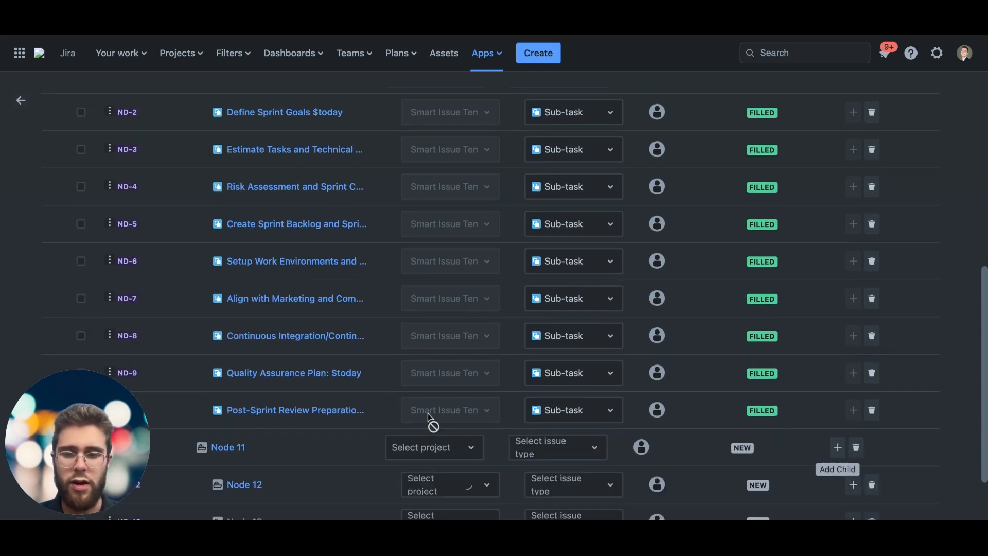
pyautogui.scroll(-2, 300, 306)
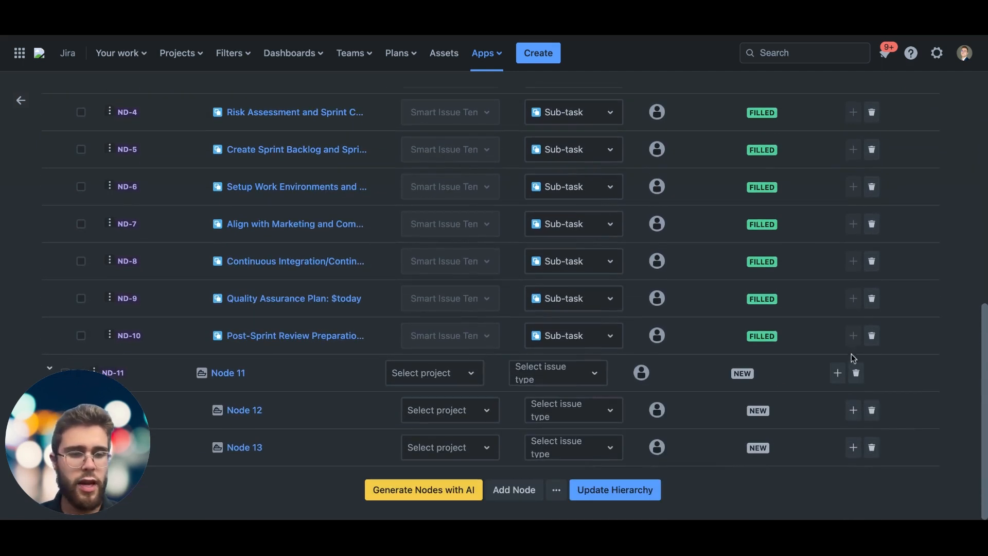
pyautogui.click(856, 373)
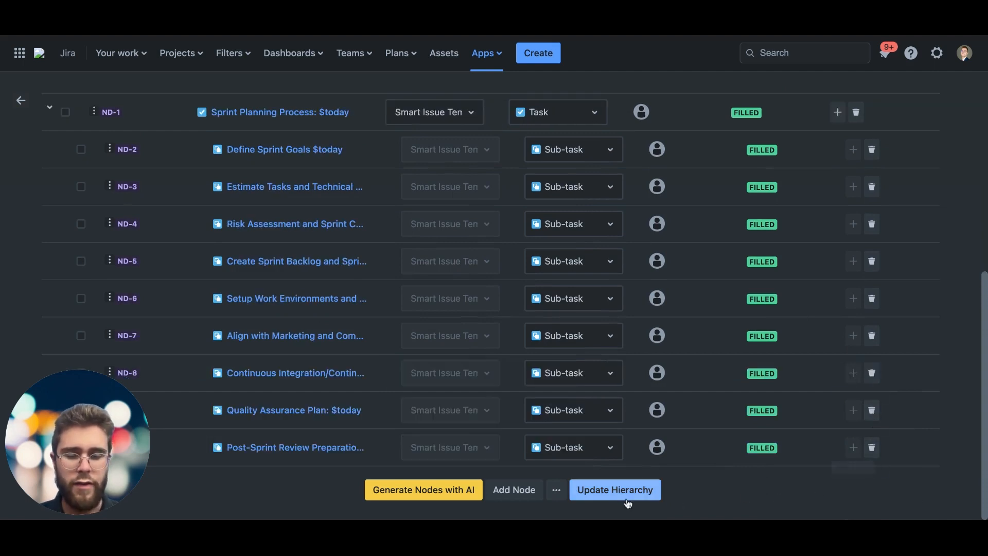
# - Show the additional option for adding a node from a template to the hierarchy
pyautogui.click(557, 490)
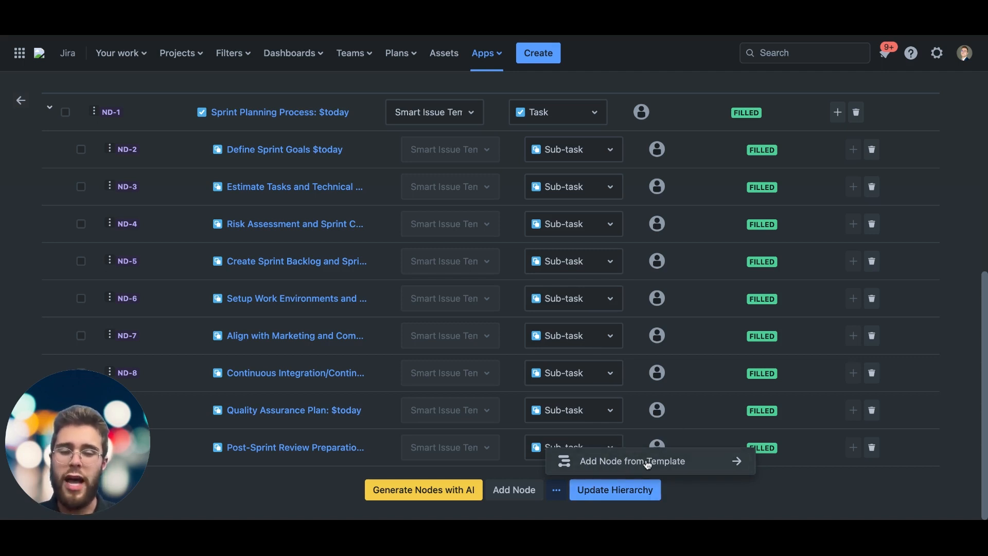
pyautogui.scroll(5, 432, 382)
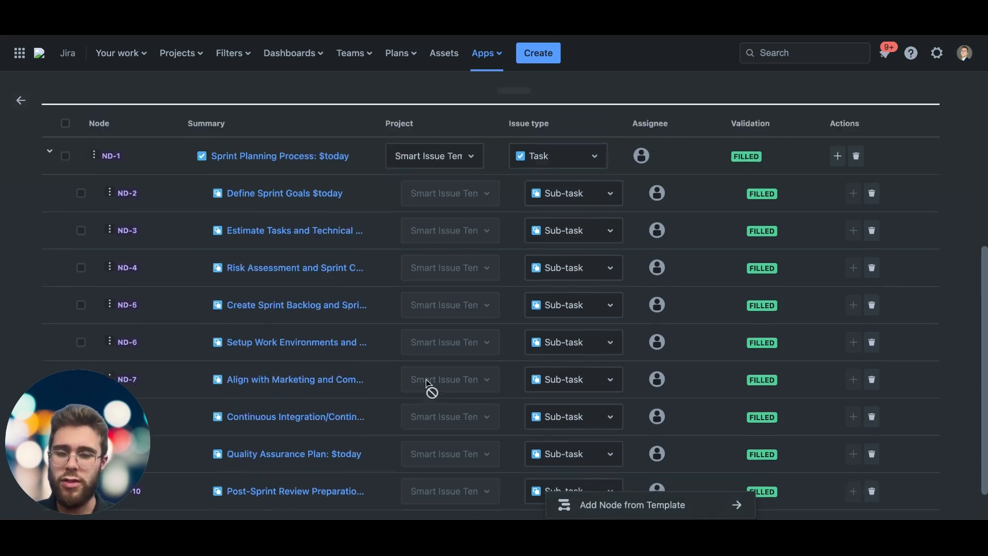
pyautogui.scroll(-5, 426, 385)
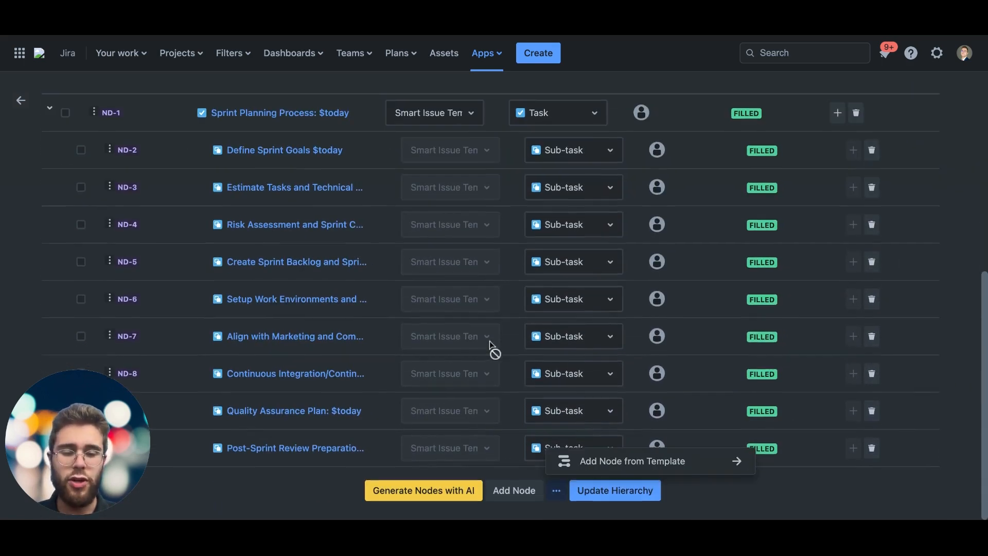
# - Tag the hierarchy with Management, leave its description empty and review the node list
pyautogui.scroll(8, 463, 345)
pyautogui.click(189, 250)
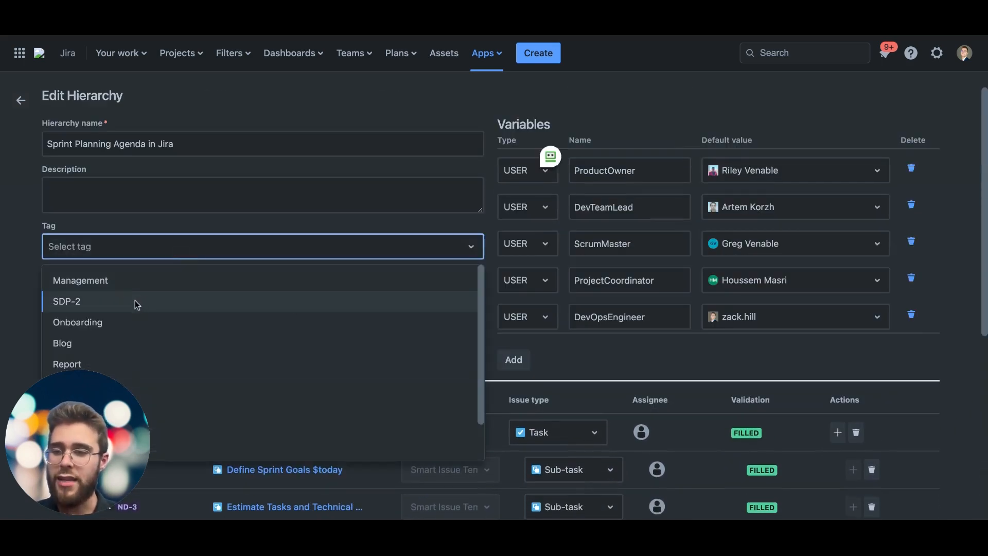
pyautogui.click(123, 281)
pyautogui.click(119, 270)
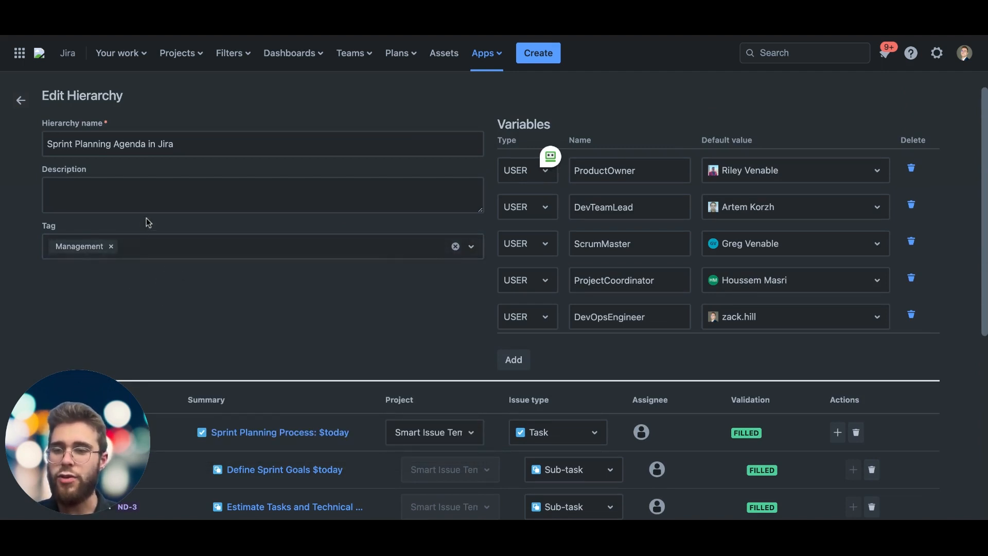
pyautogui.click(149, 187)
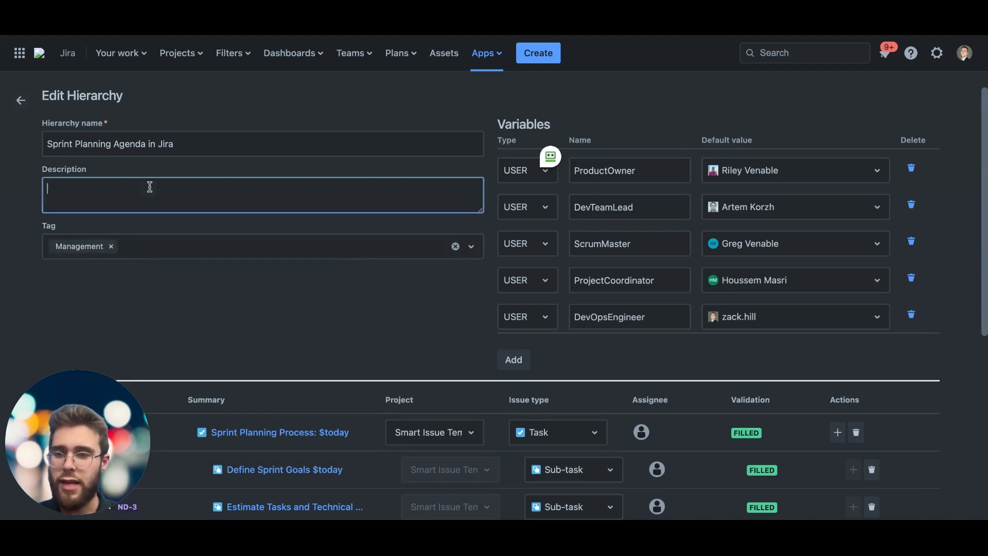
pyautogui.click(147, 267)
pyautogui.scroll(-1, 258, 335)
pyautogui.scroll(-6, 260, 339)
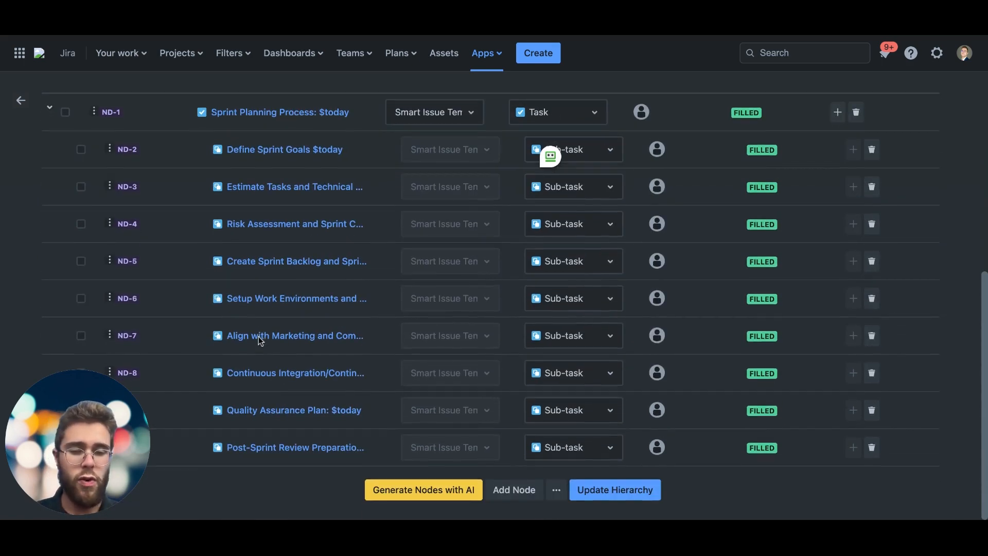
pyautogui.scroll(6, 344, 305)
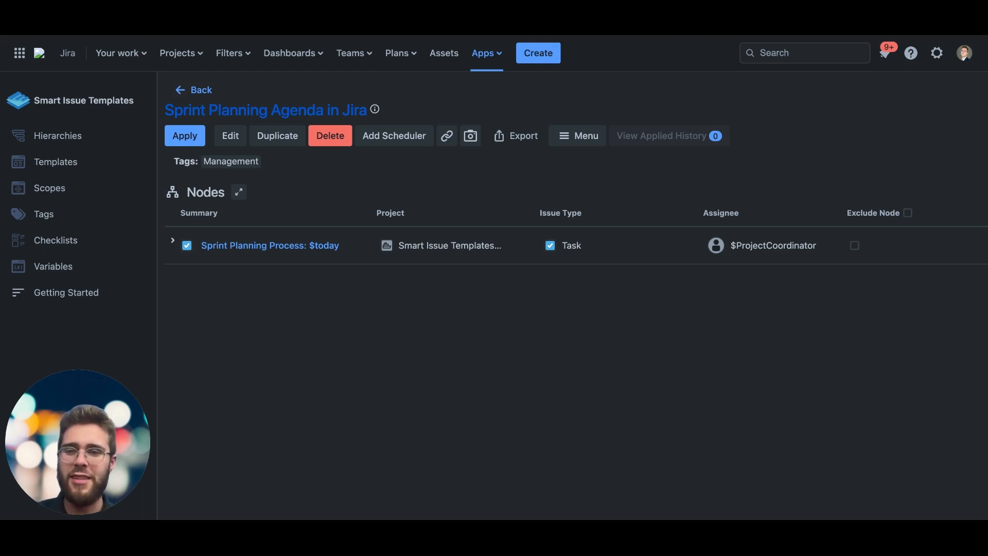
# - Apply the Sprint Planning Agenda in Jira hierarchy with its preset user variable values, and close the confirmation once the issues are created
pyautogui.click(185, 134)
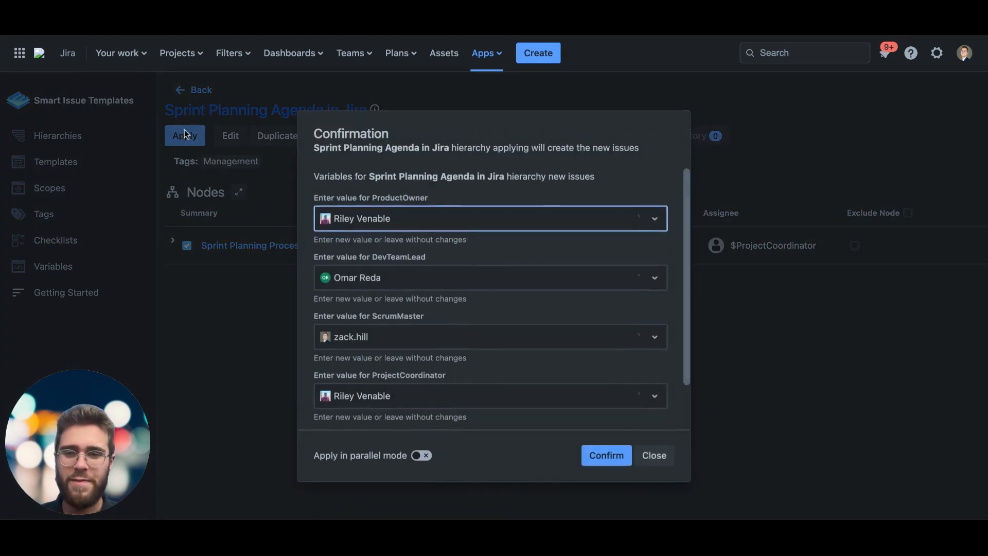
pyautogui.scroll(-2, 436, 265)
pyautogui.scroll(2, 436, 265)
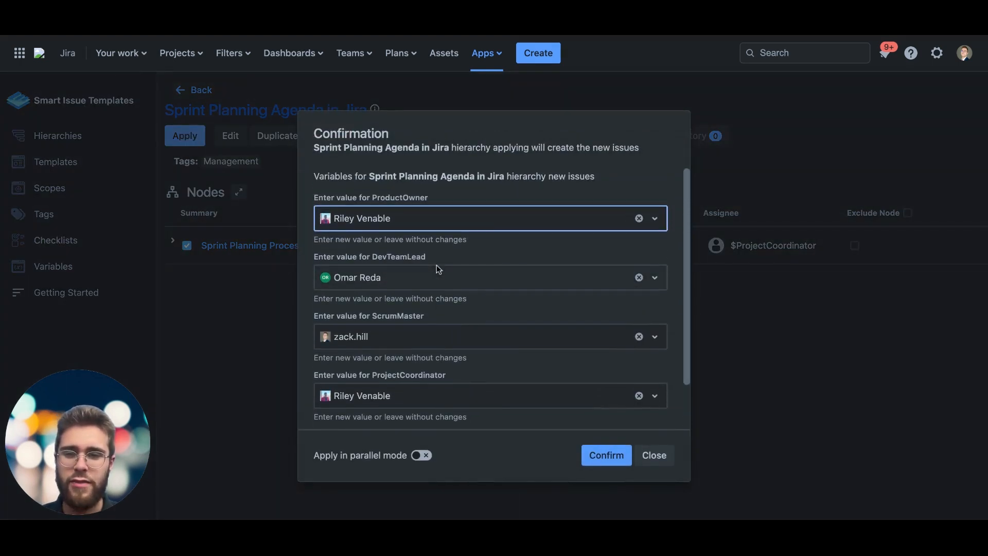
pyautogui.scroll(-2, 426, 295)
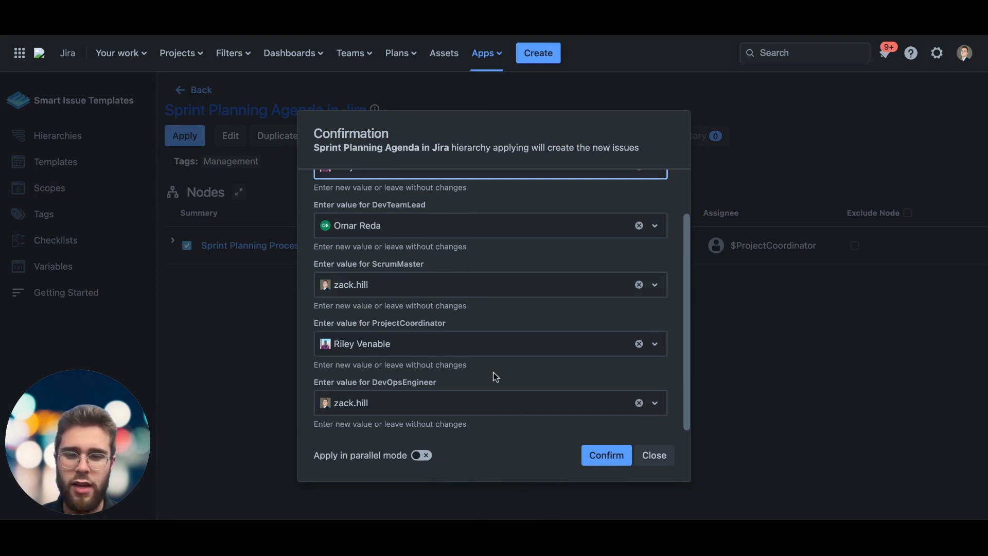
pyautogui.scroll(2, 494, 375)
pyautogui.scroll(-2, 381, 331)
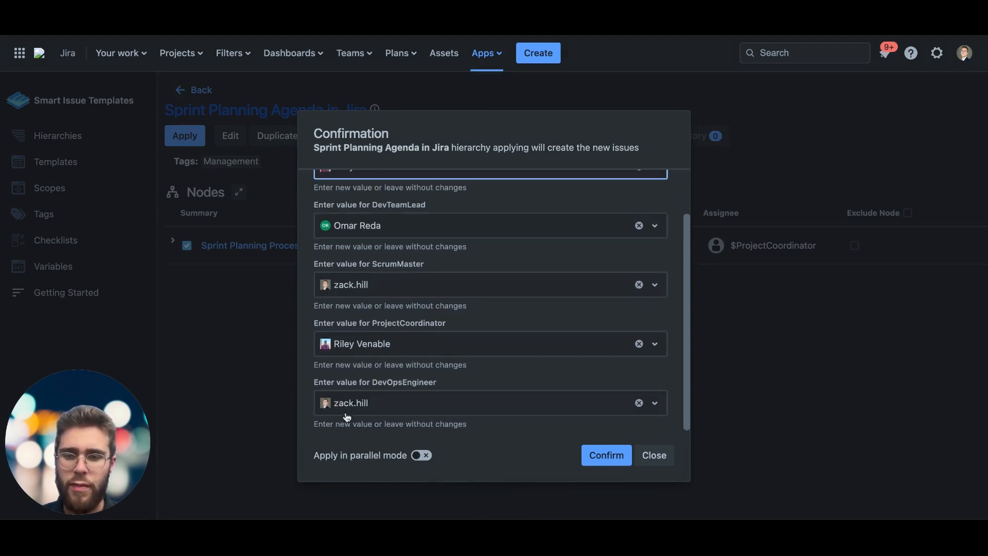
pyautogui.scroll(2, 388, 402)
pyautogui.scroll(-1, 387, 402)
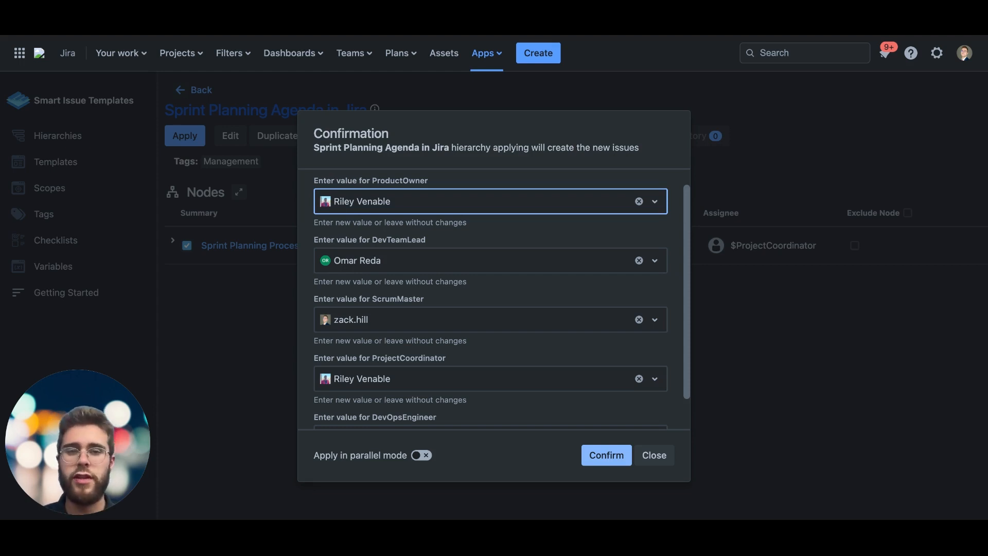
pyautogui.scroll(-3, 569, 375)
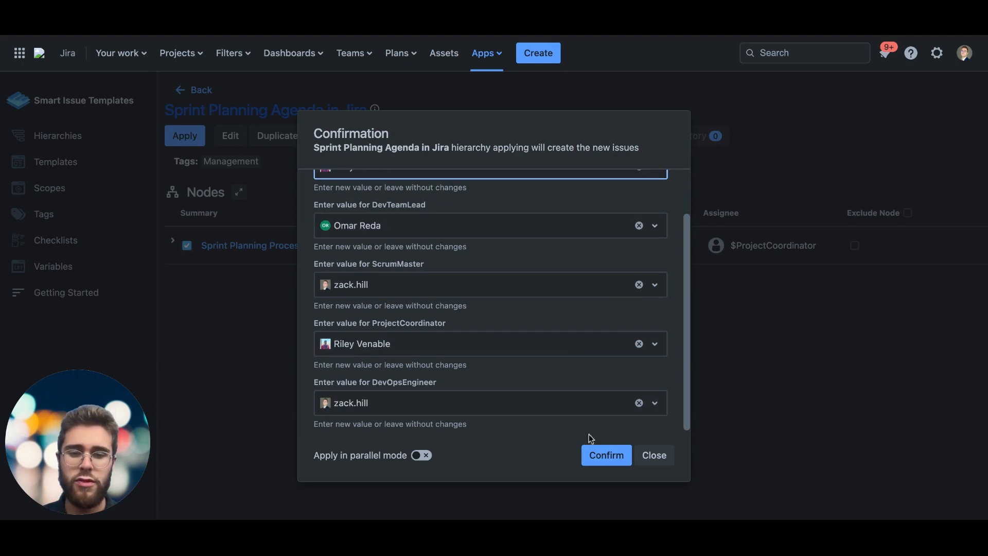
pyautogui.click(603, 455)
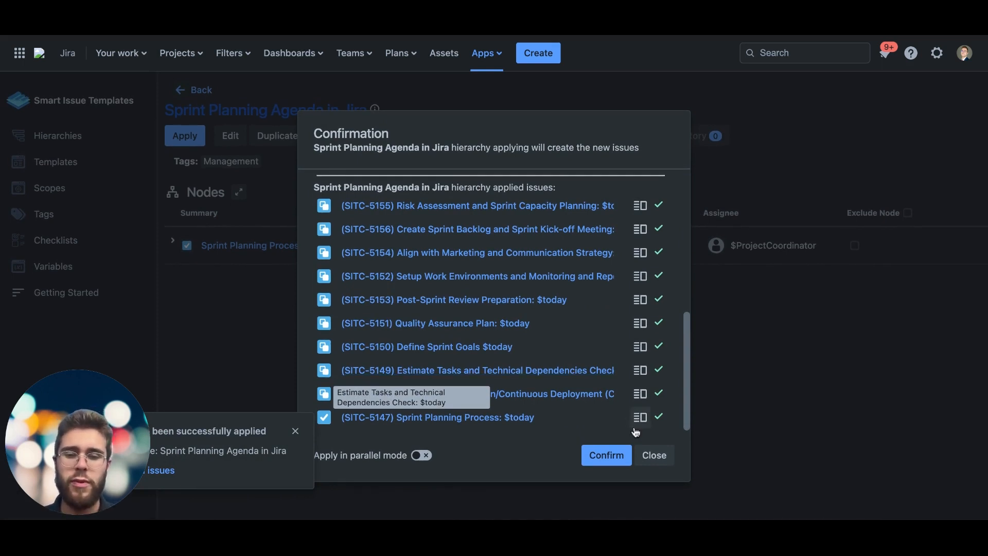
pyautogui.click(654, 455)
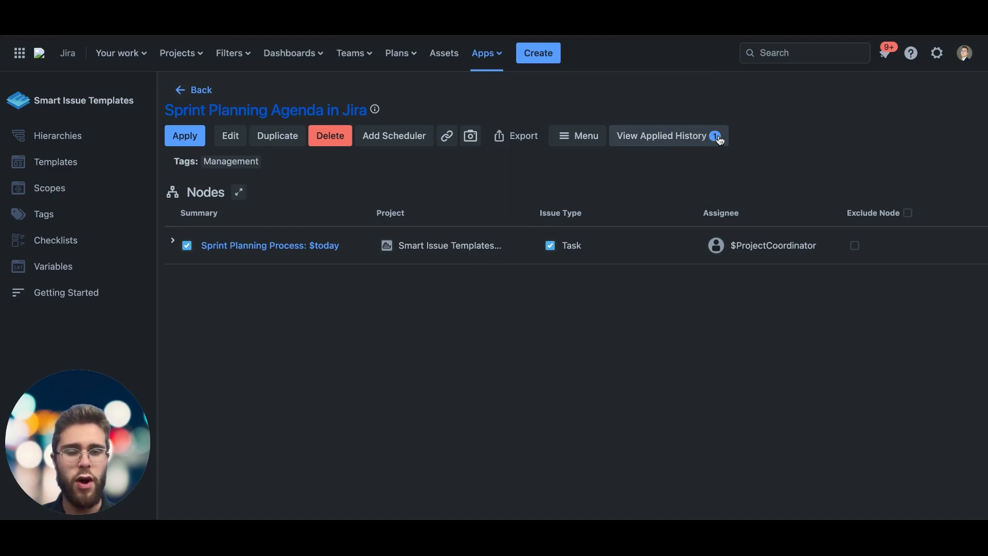
# - Open the hierarchy's applied history, expand the Sprint Planning Process issue and review the last activity, progress and status of its sub-tasks
pyautogui.click(659, 137)
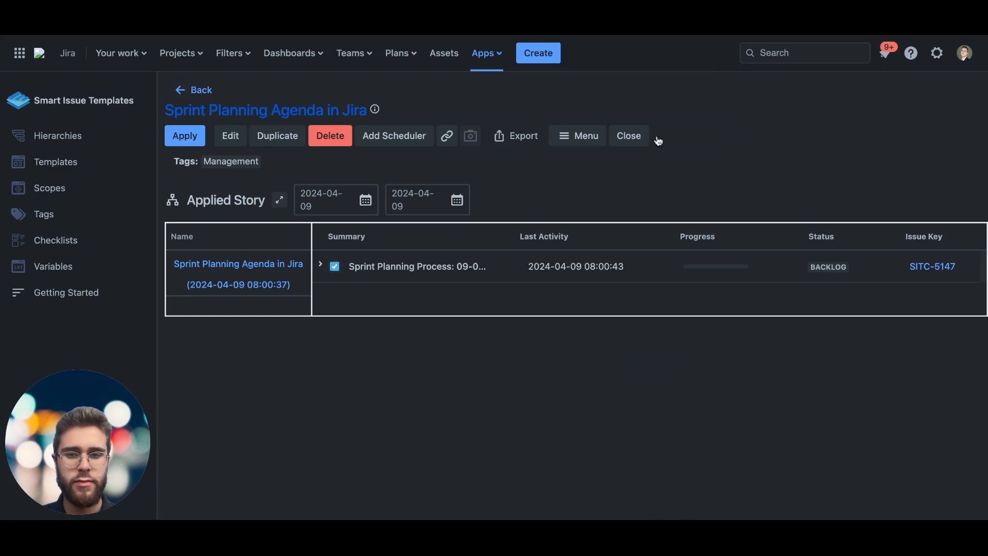
pyautogui.click(320, 265)
pyautogui.scroll(-1, 393, 332)
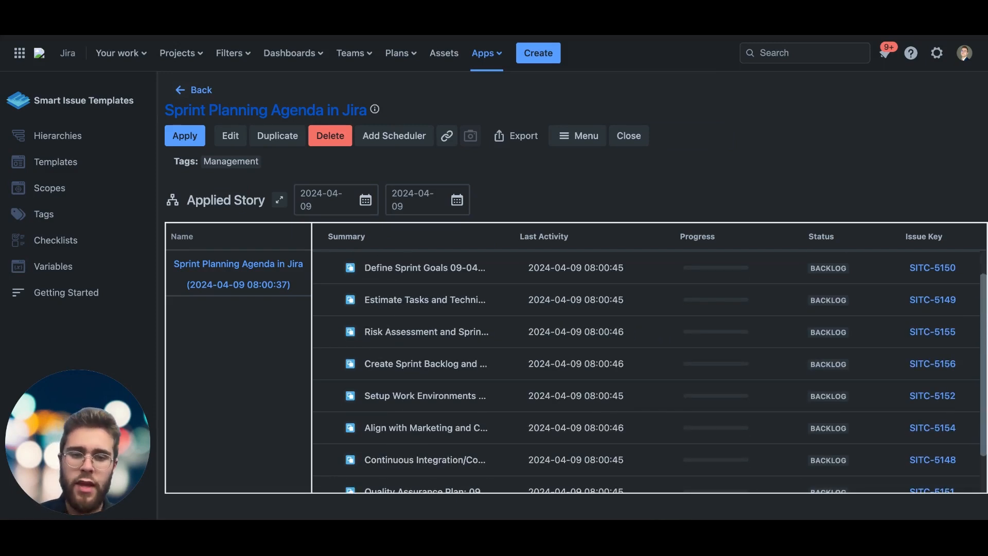
pyautogui.scroll(1, 393, 331)
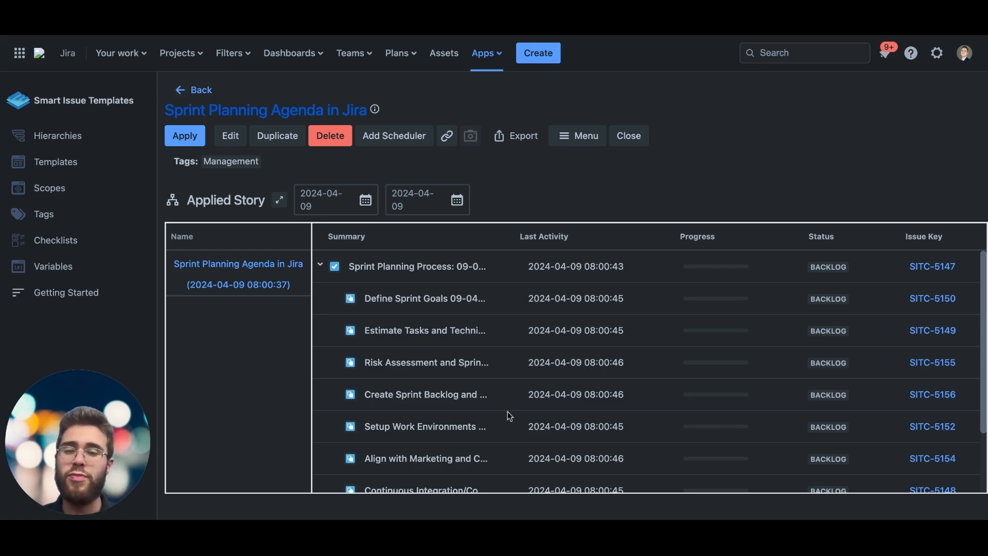
pyautogui.scroll(-2, 523, 393)
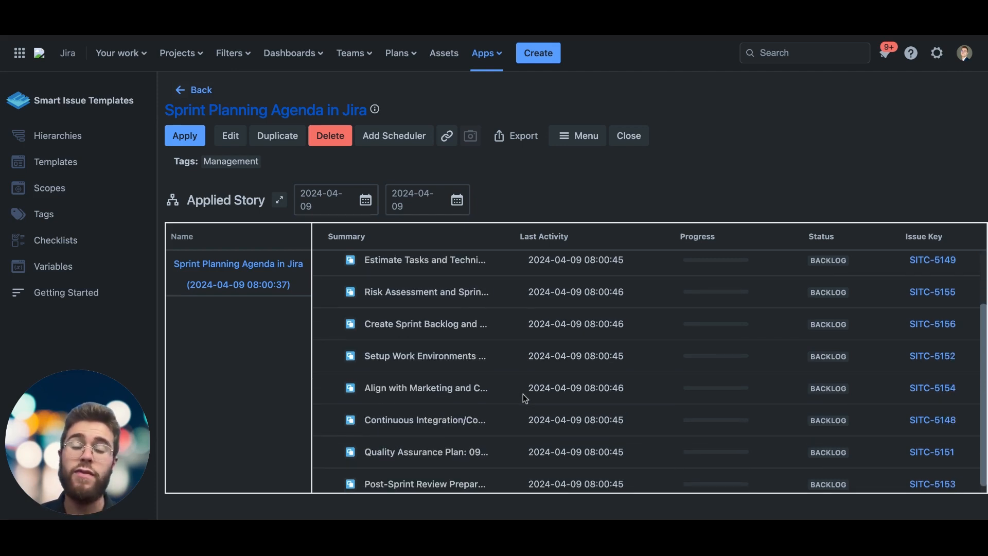
pyautogui.scroll(2, 523, 394)
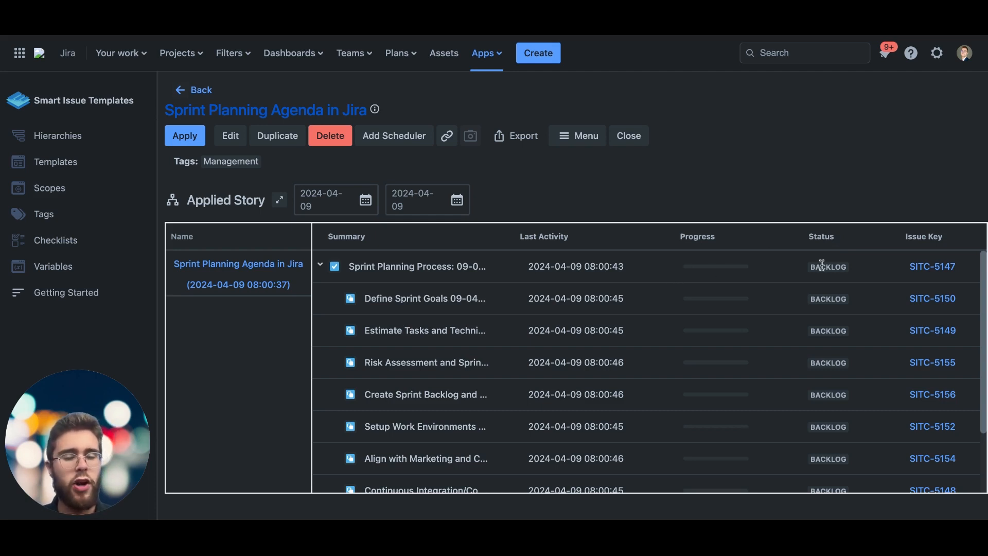
pyautogui.scroll(-3, 817, 350)
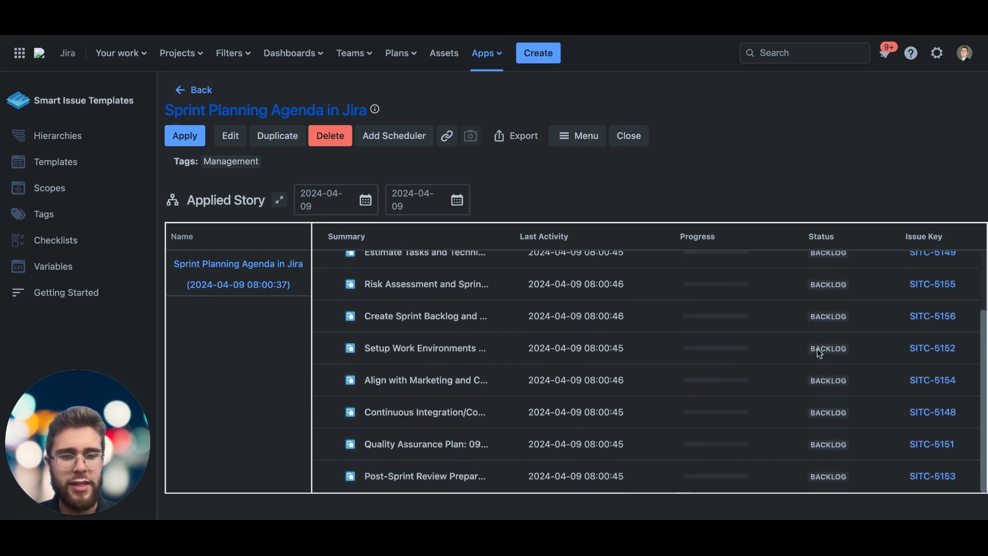
pyautogui.scroll(3, 818, 351)
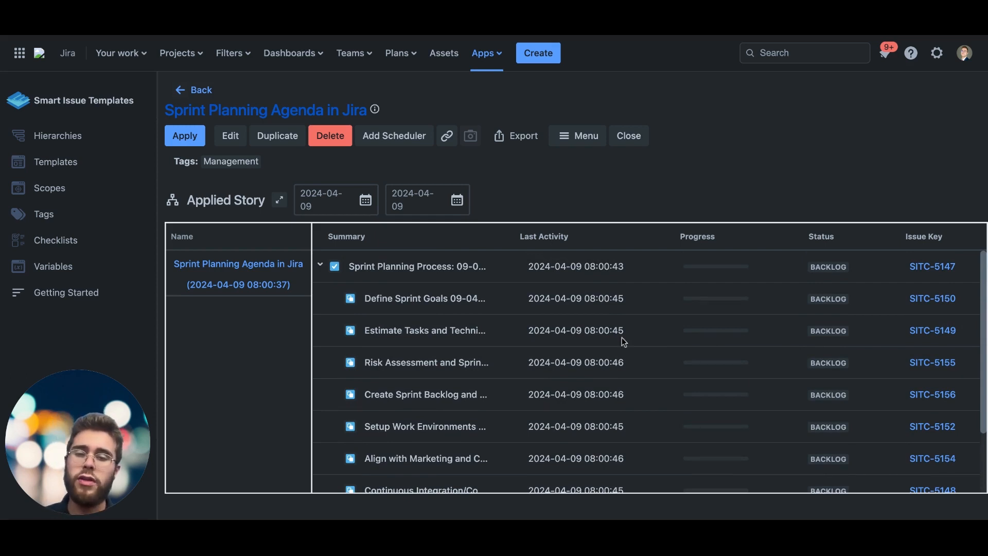
pyautogui.scroll(-3, 476, 345)
pyautogui.scroll(3, 399, 275)
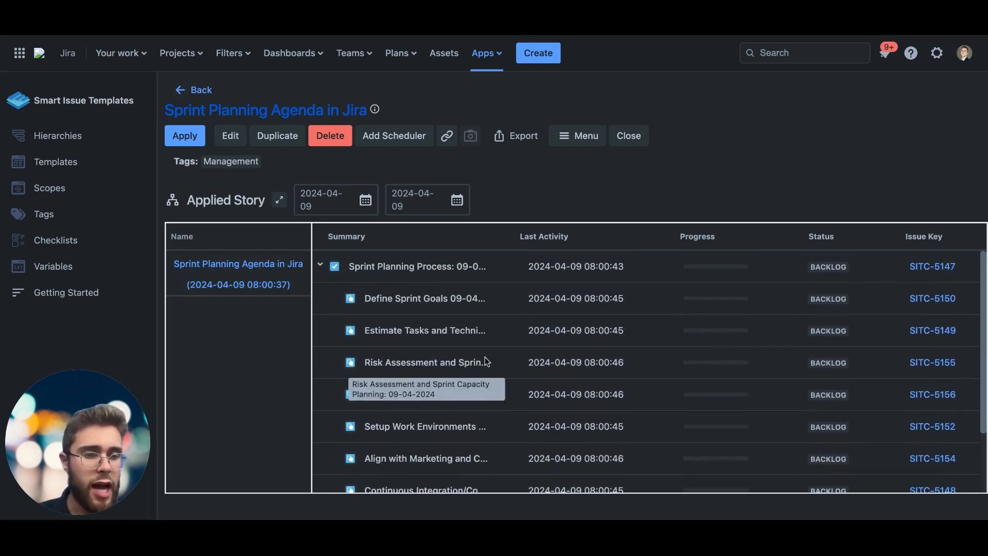
pyautogui.scroll(-2, 484, 357)
pyautogui.scroll(2, 410, 280)
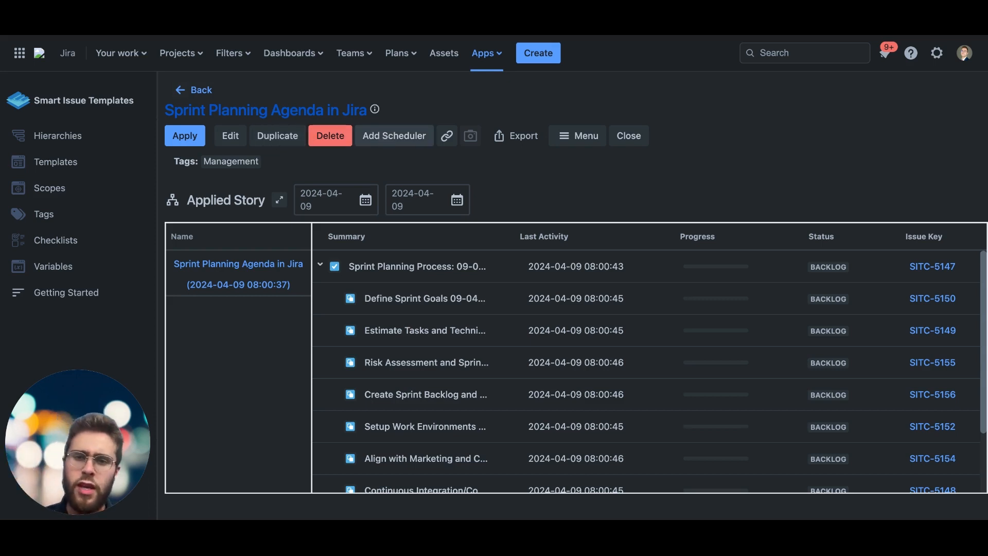
# - Try a weekly schedule for the Sprint Planning Agenda in Jira hierarchy, check the UTC setting and cancel the scheduler
pyautogui.click(394, 135)
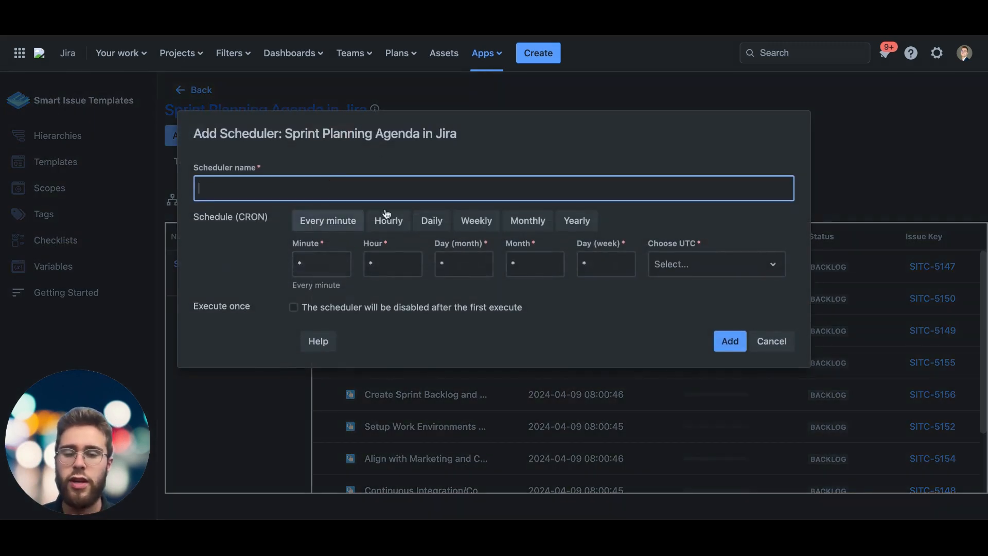
pyautogui.click(476, 230)
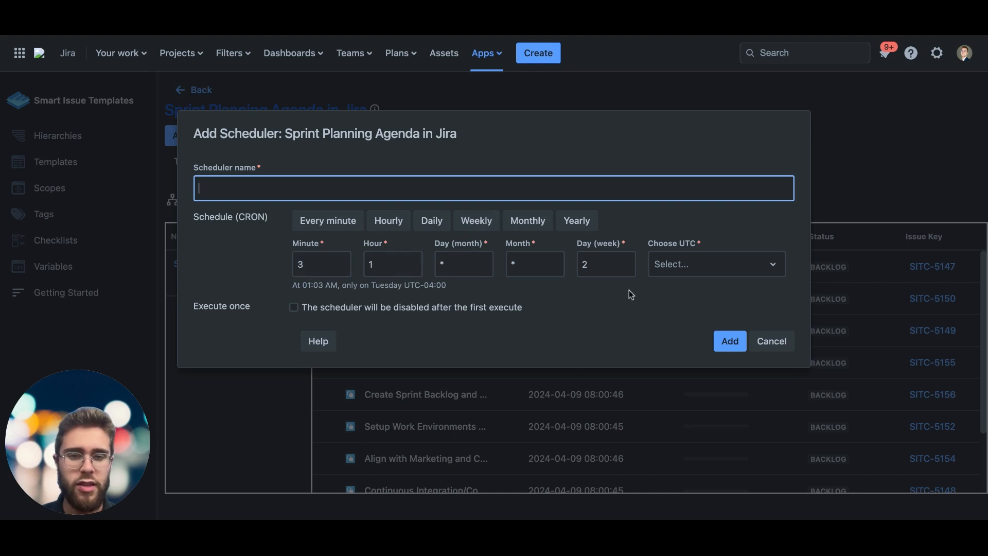
pyautogui.click(679, 269)
pyautogui.click(526, 347)
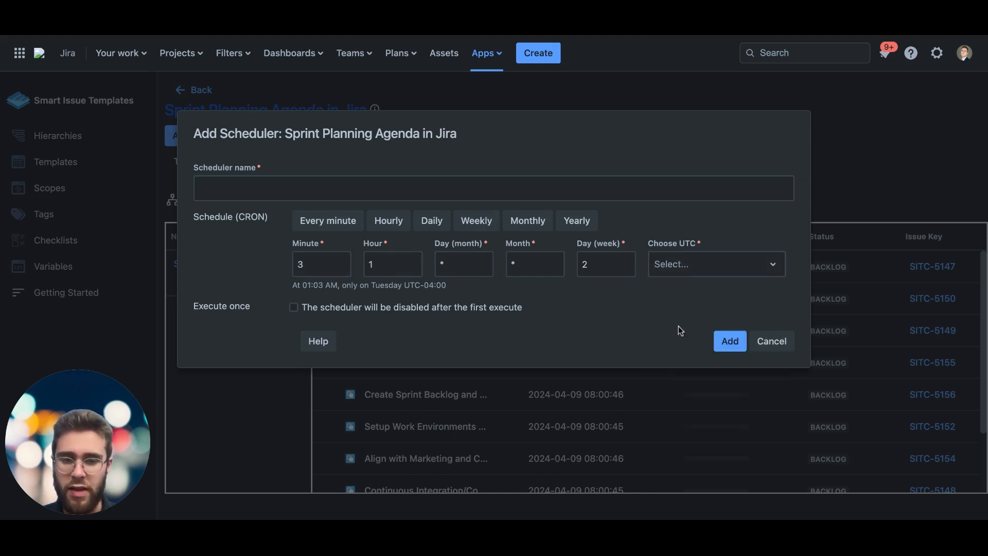
pyautogui.click(774, 344)
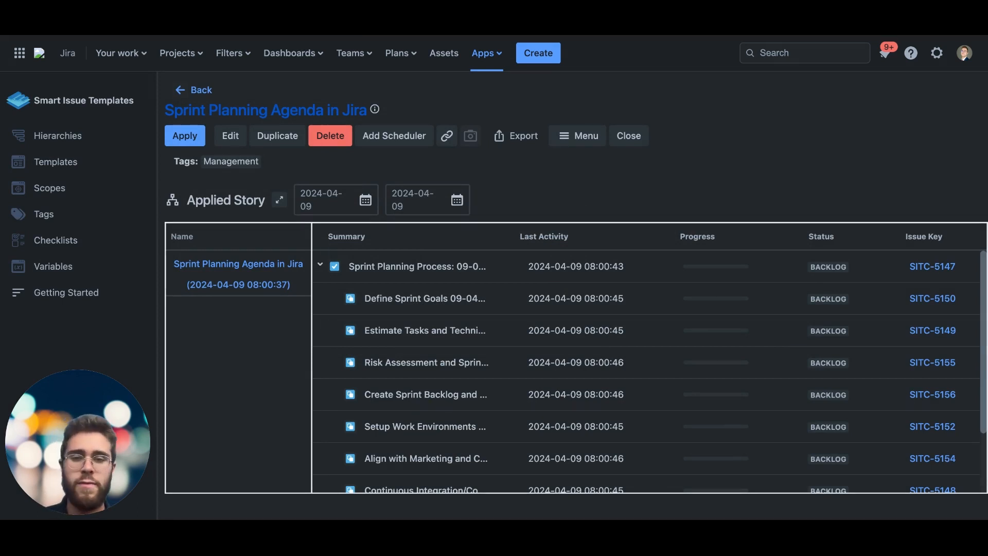
# - Copy the hierarchy's link and show the option for adding the hierarchy to a folder
pyautogui.click(449, 139)
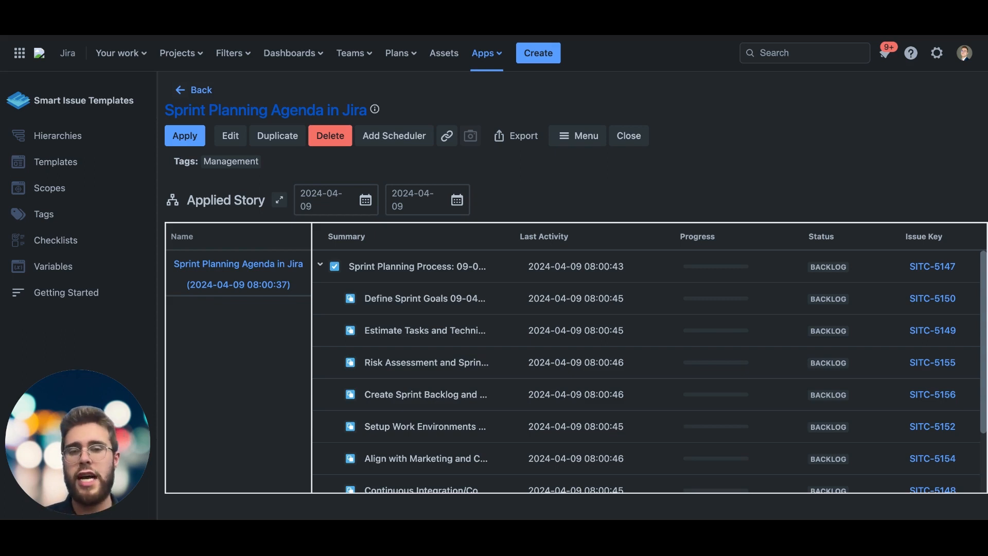
pyautogui.click(578, 135)
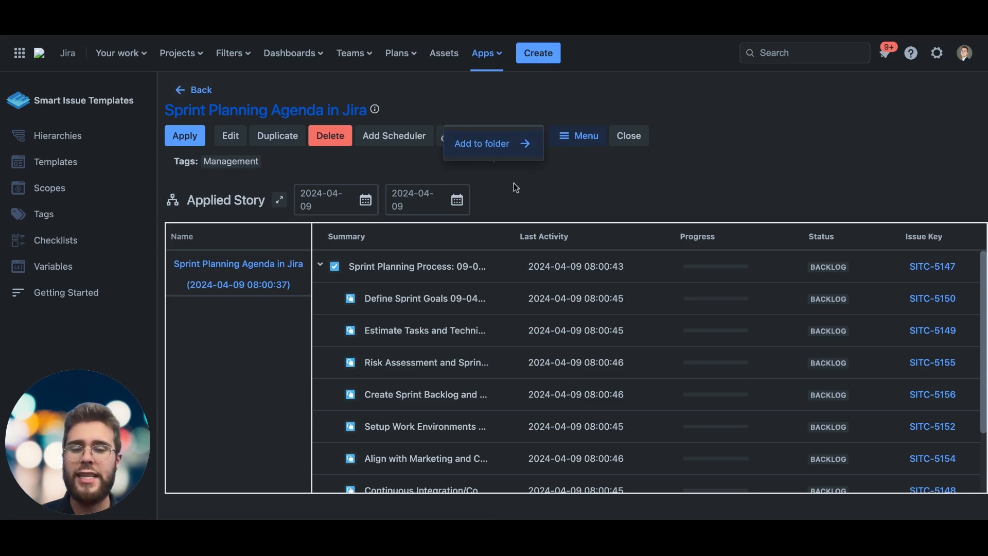
pyautogui.click(535, 187)
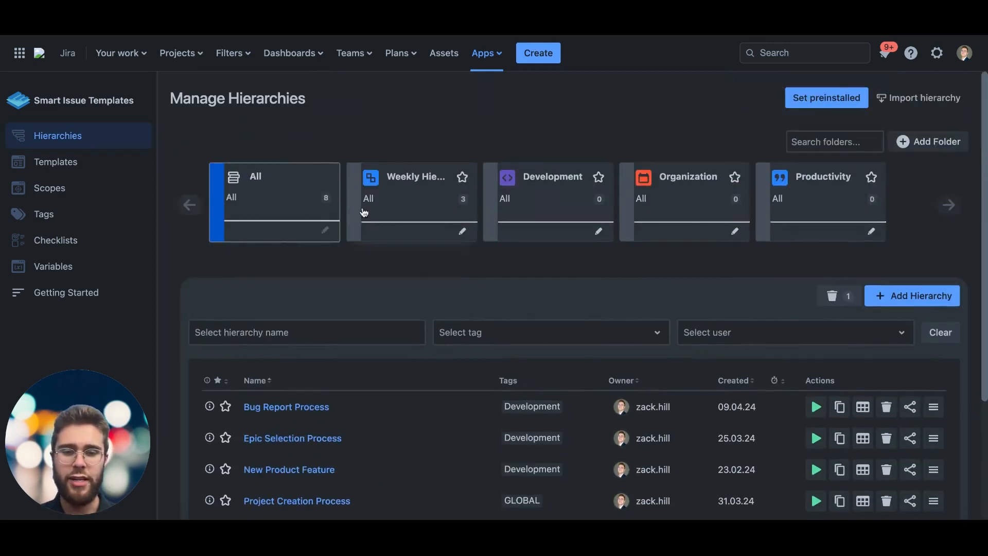
# - Open sharing for the Sprint Planning Agenda in Jira hierarchy and add a user with only the View permission
pyautogui.scroll(-3, 362, 211)
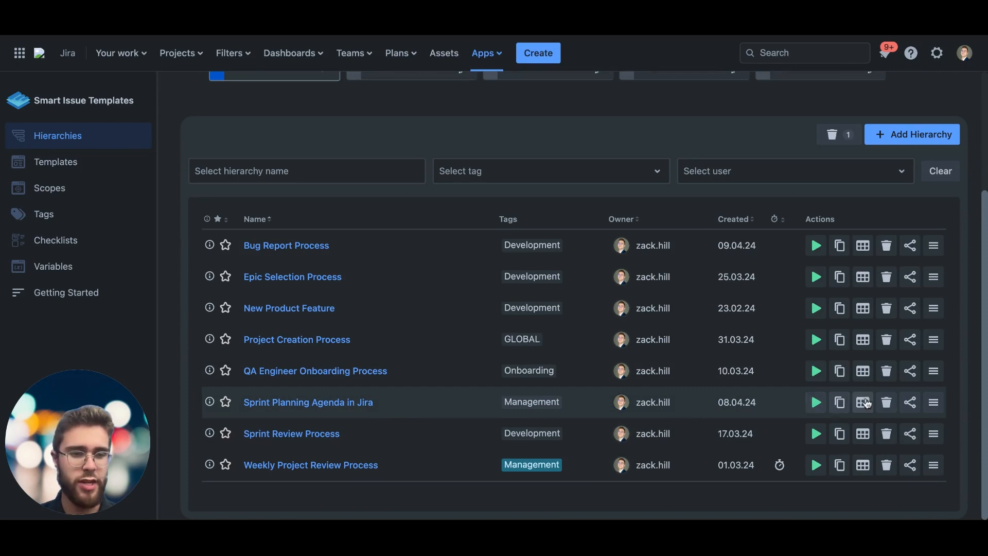
pyautogui.click(912, 405)
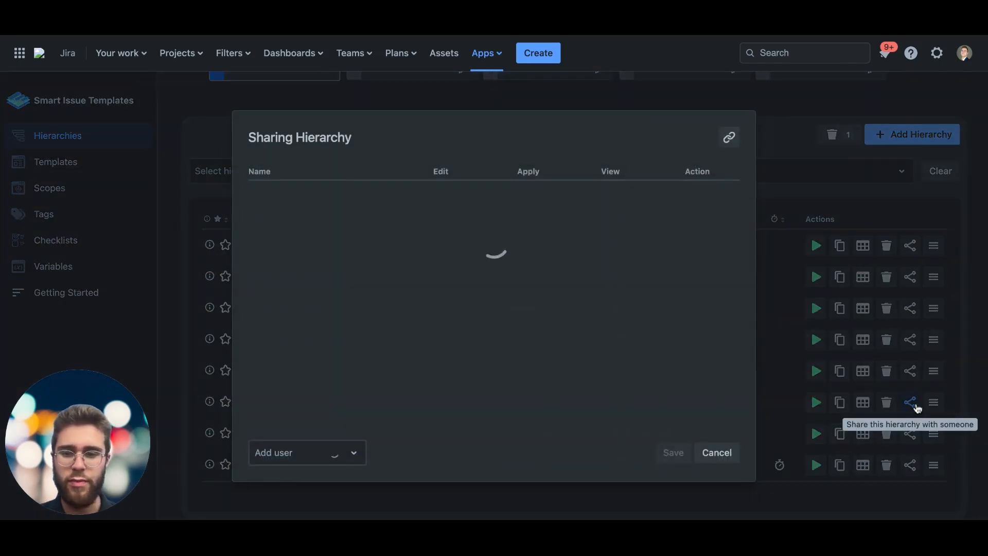
pyautogui.click(340, 458)
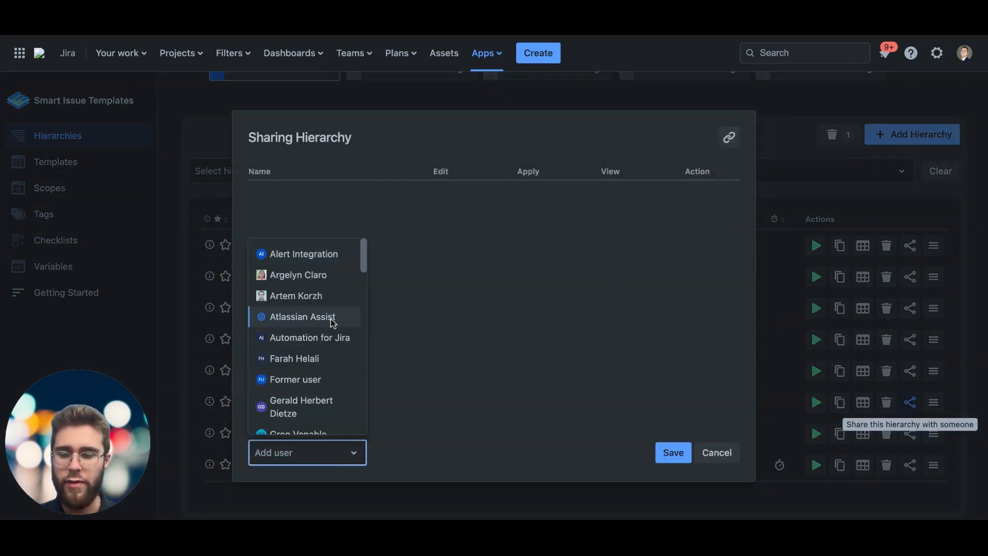
pyautogui.scroll(-2, 307, 338)
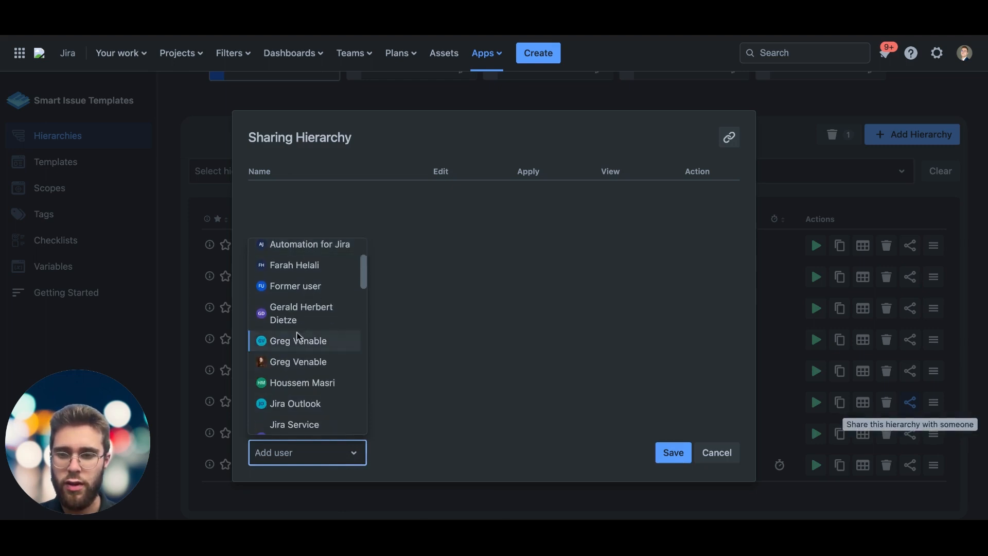
pyautogui.click(319, 361)
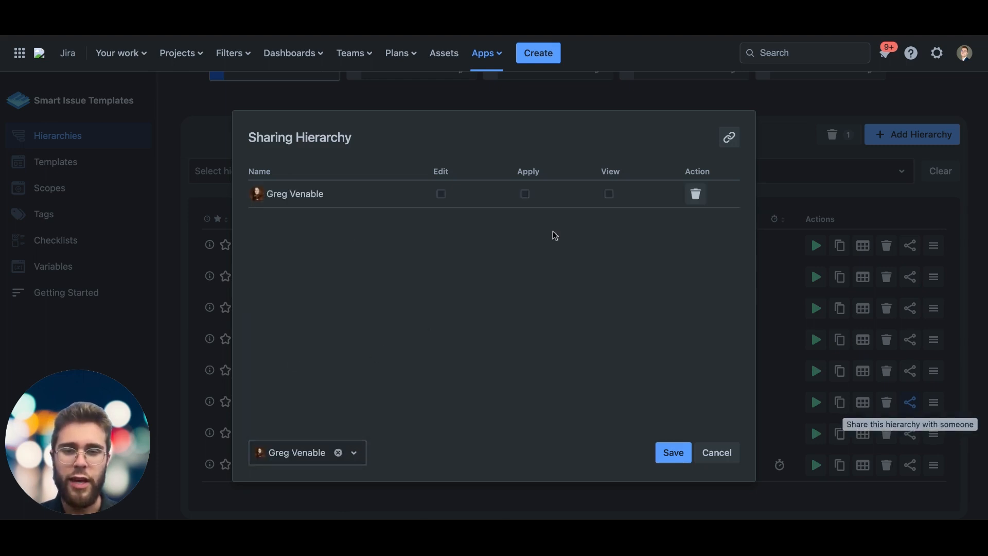
pyautogui.click(612, 194)
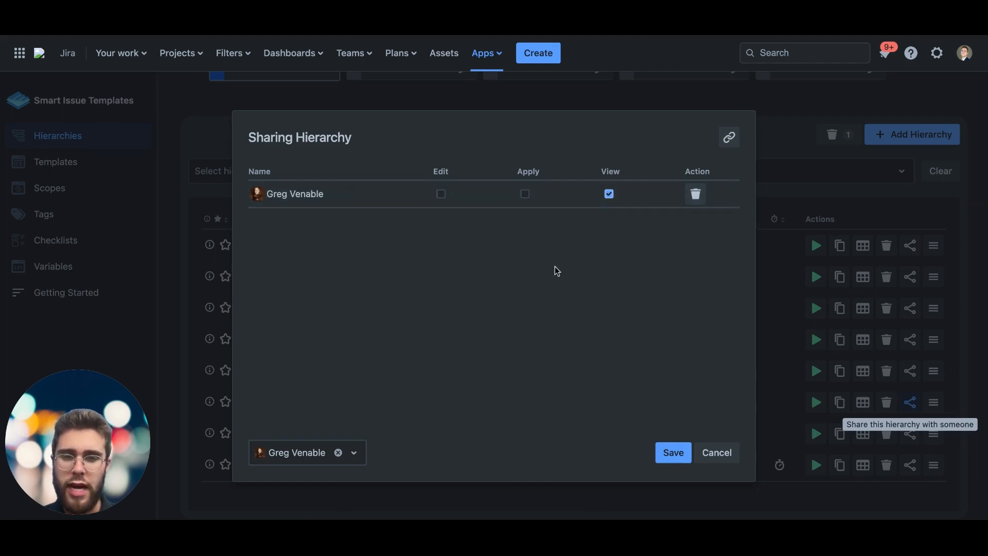
# - Add a second user with Edit, Apply and View permissions and save the hierarchy's sharing settings
pyautogui.click(319, 459)
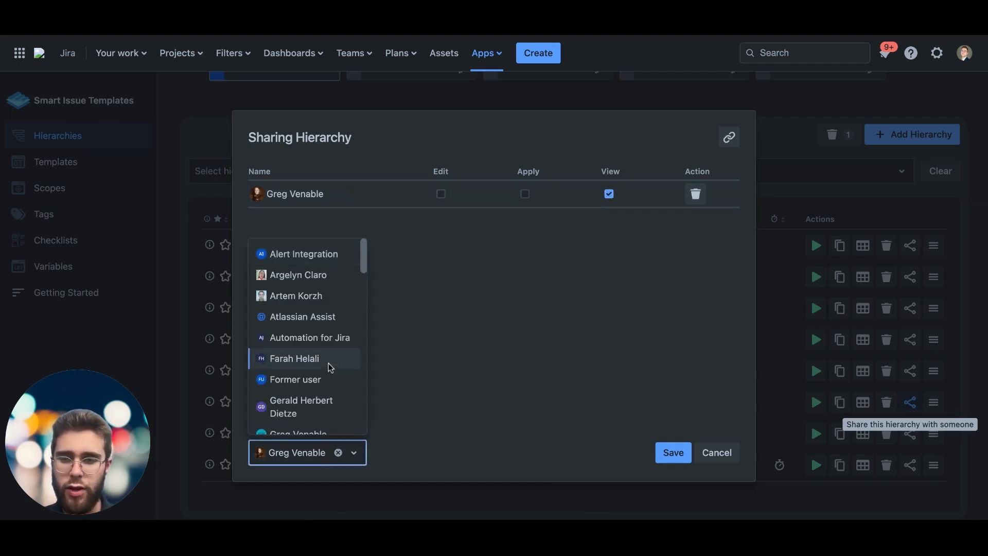
pyautogui.click(315, 360)
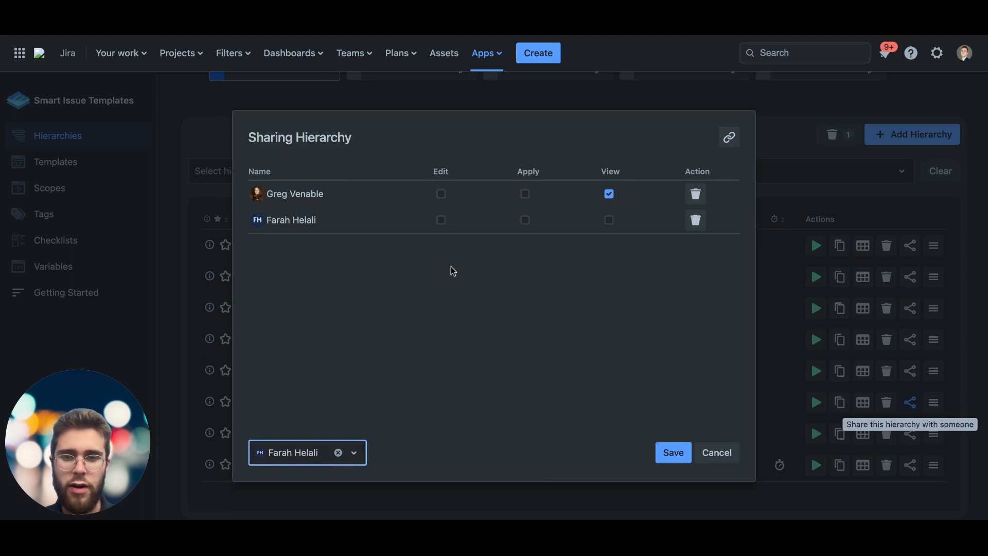
pyautogui.click(441, 220)
pyautogui.click(529, 222)
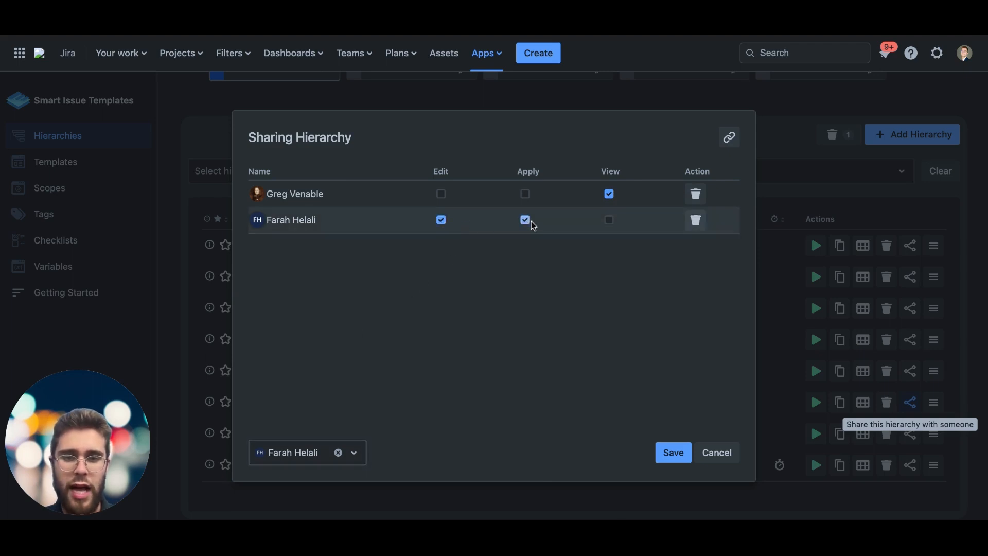
pyautogui.click(610, 220)
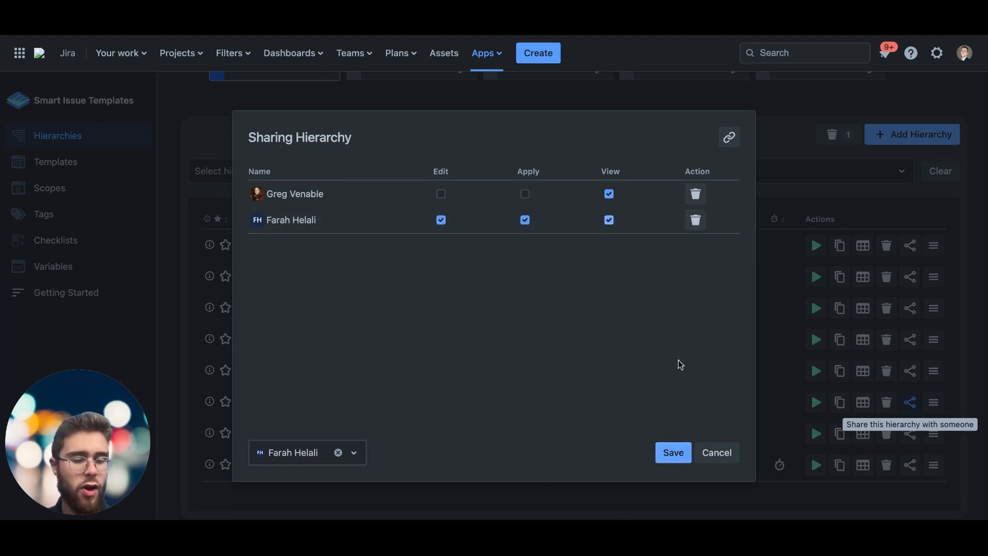
pyautogui.click(668, 454)
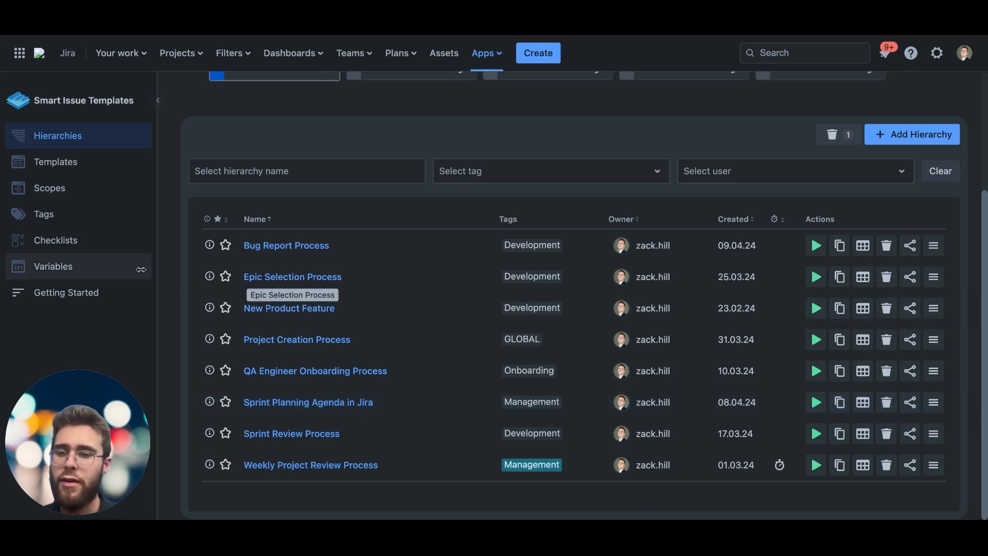
pyautogui.click(494, 56)
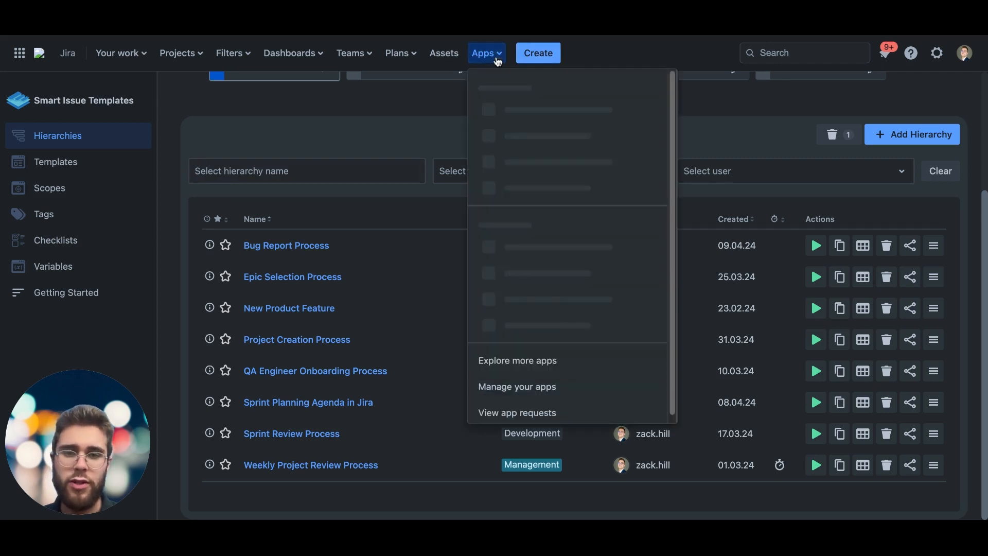
pyautogui.scroll(-2, 529, 267)
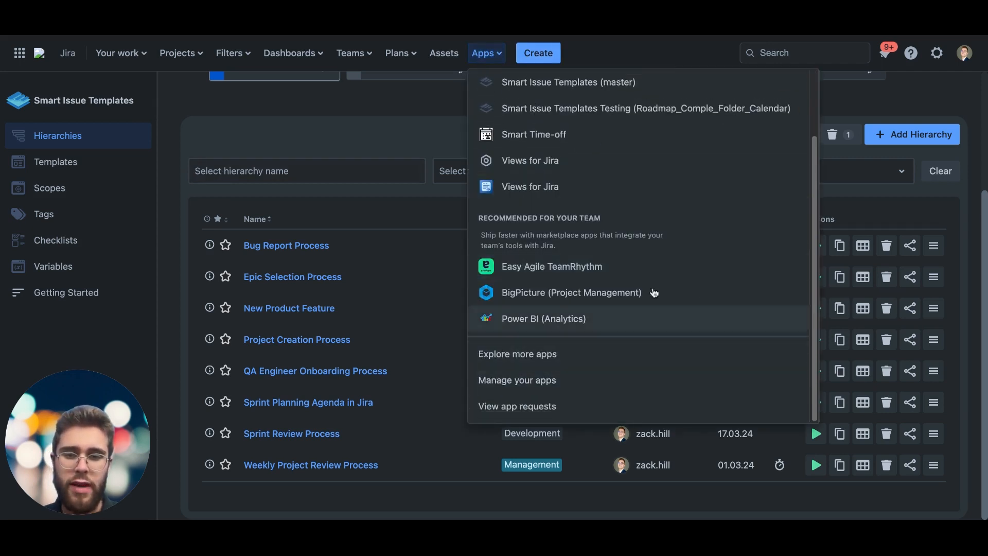
pyautogui.click(880, 100)
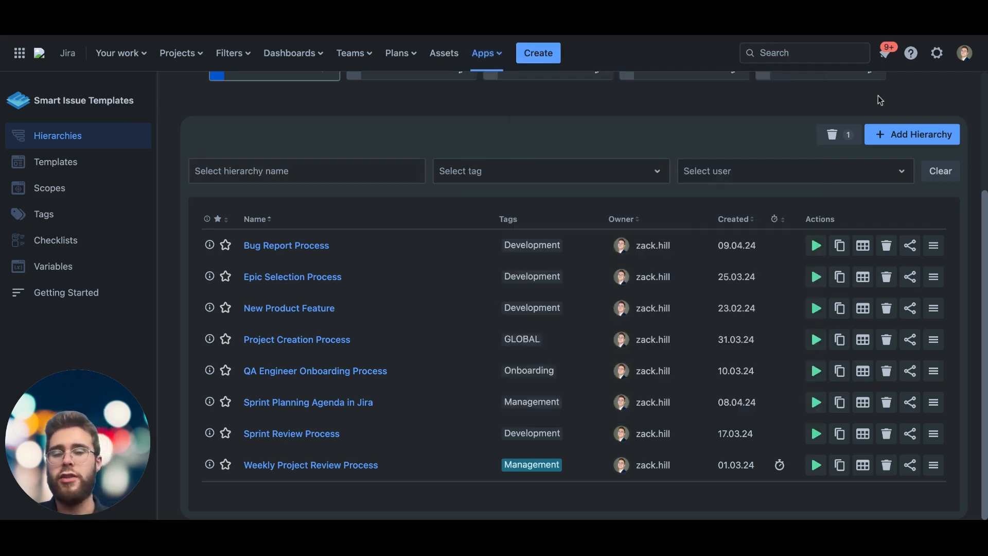